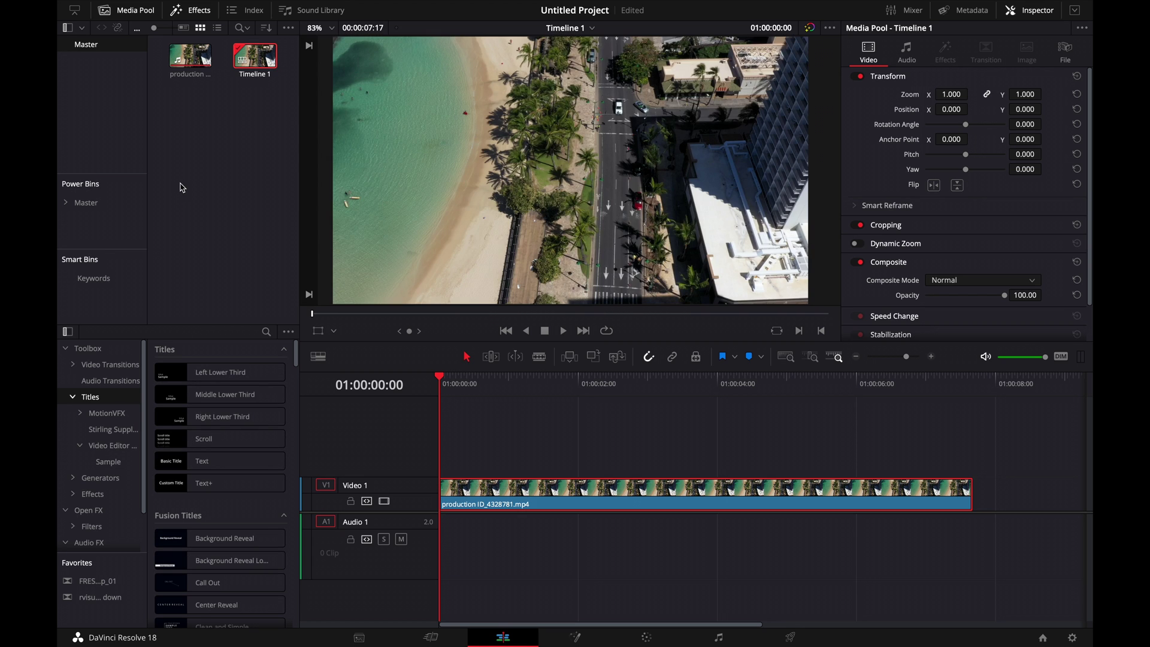
Step: Reopen the Effects library and browse the Titles list, previewing the basic Text title
click(195, 9)
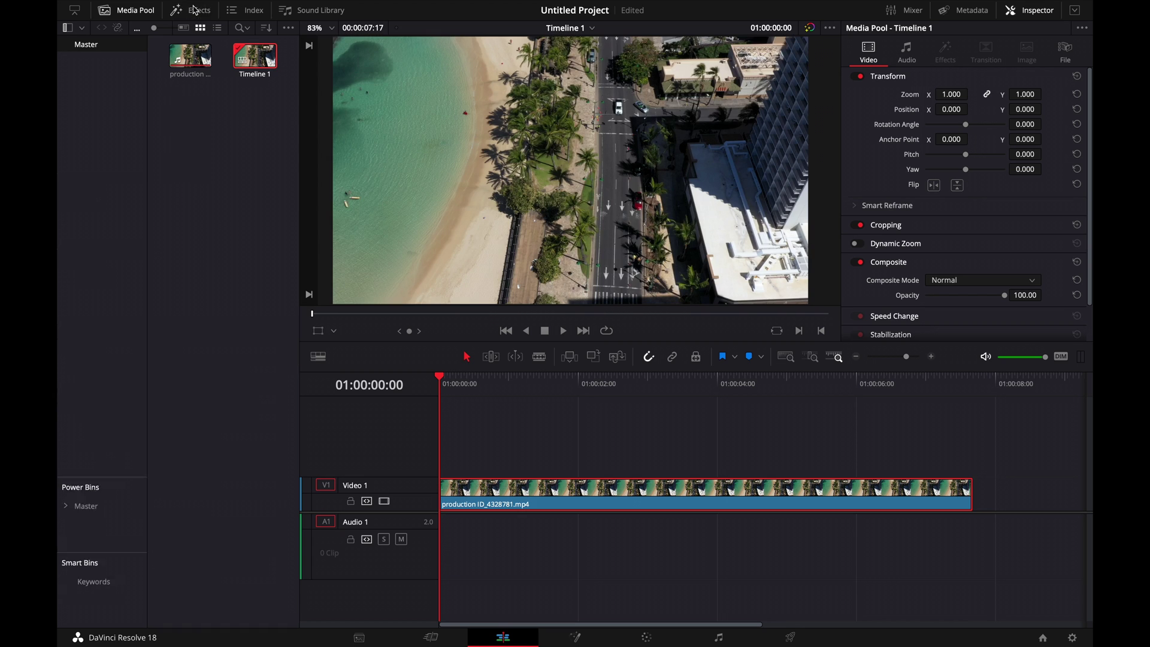
click(195, 10)
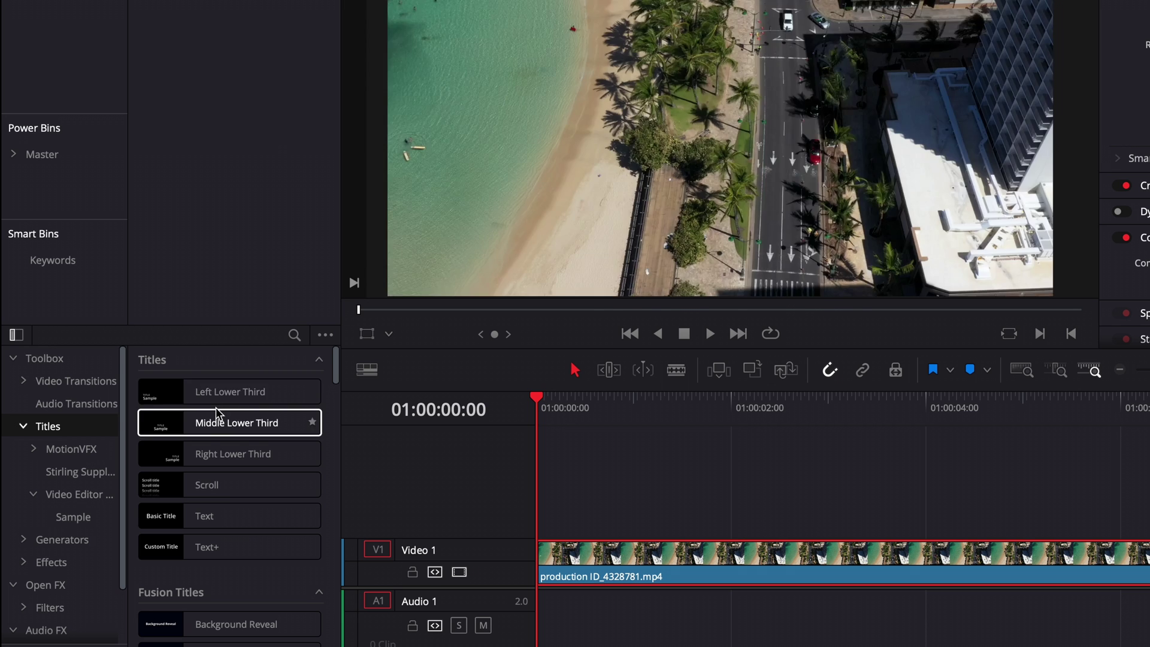
scroll(216, 407, down, 10)
scroll(216, 407, down, 4)
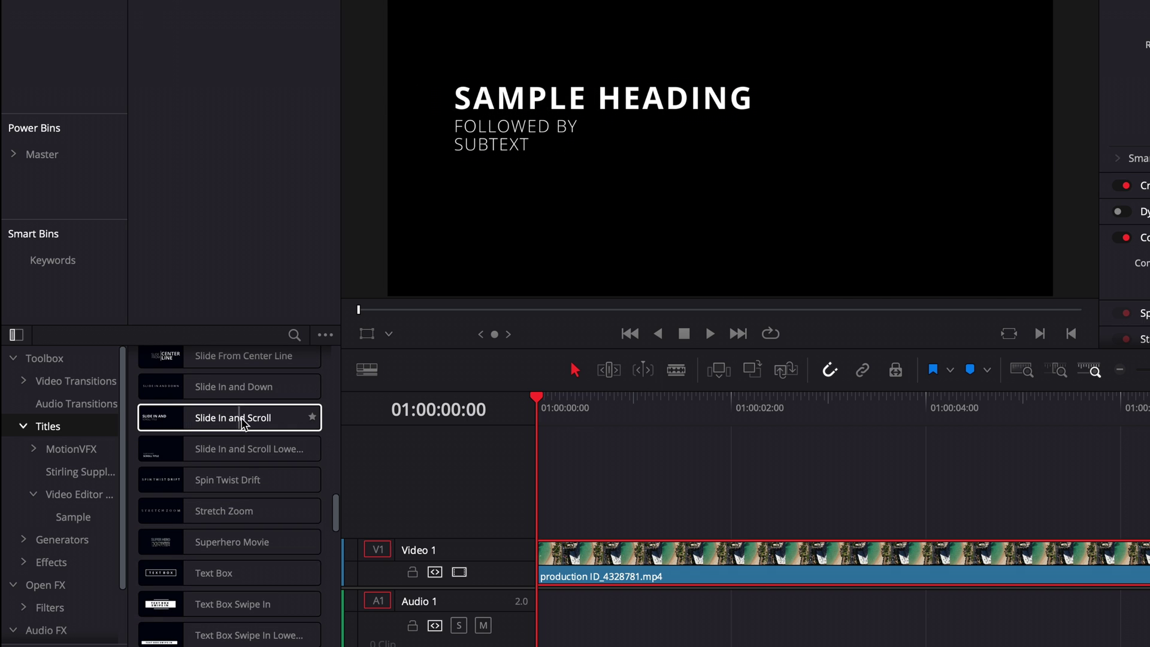
scroll(216, 575, up, 15)
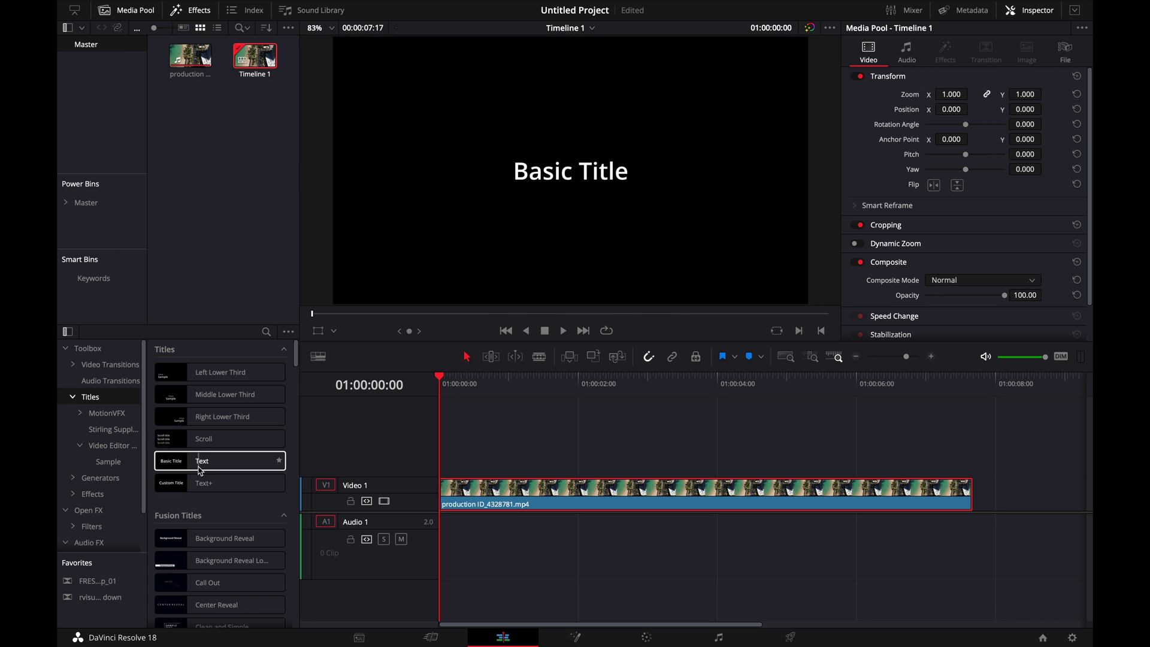
Step: Place a Text title on Video 2 above the beach clip and stretch it to the footage's end
drag(200, 471, 452, 454)
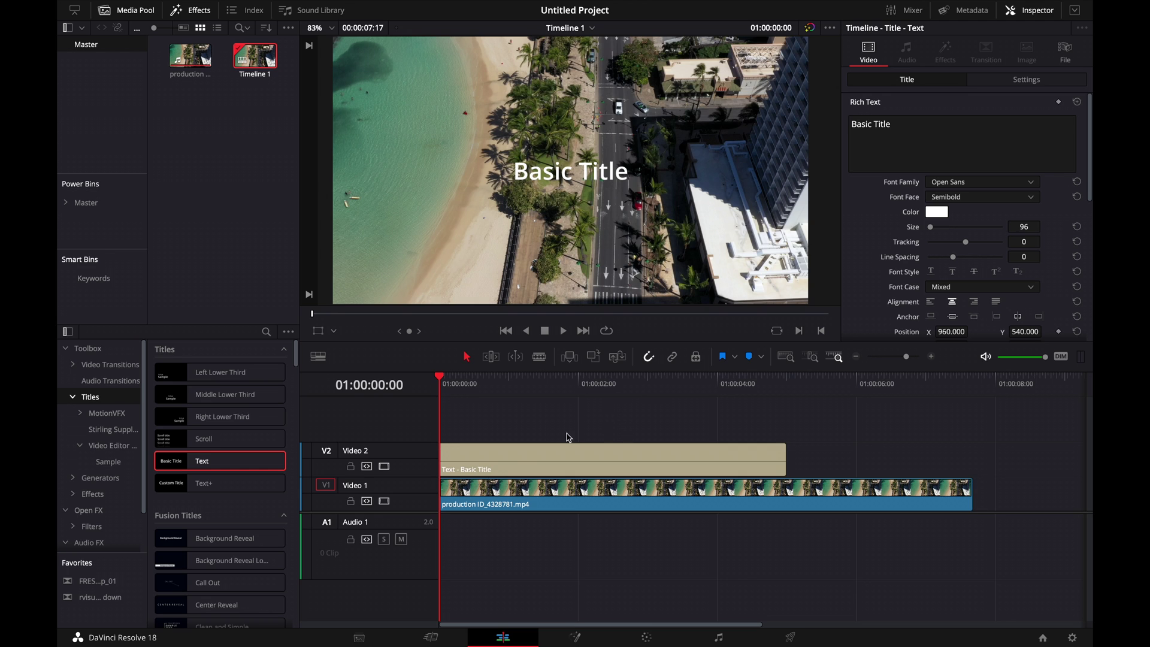
click(575, 459)
click(543, 387)
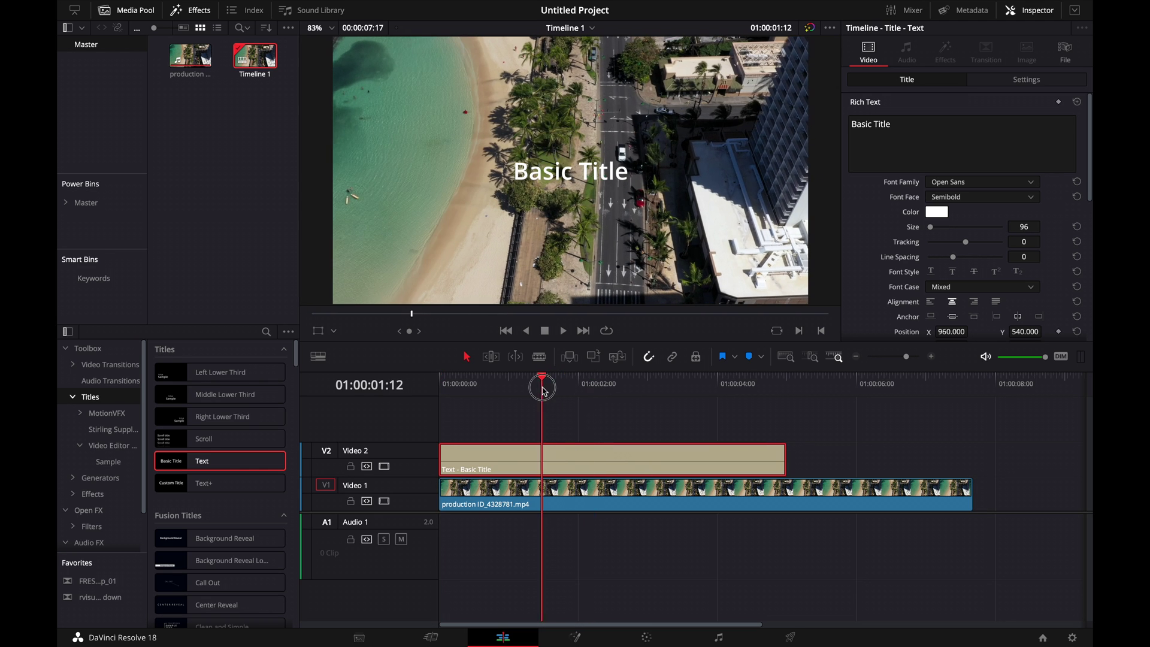
drag(780, 450, 975, 441)
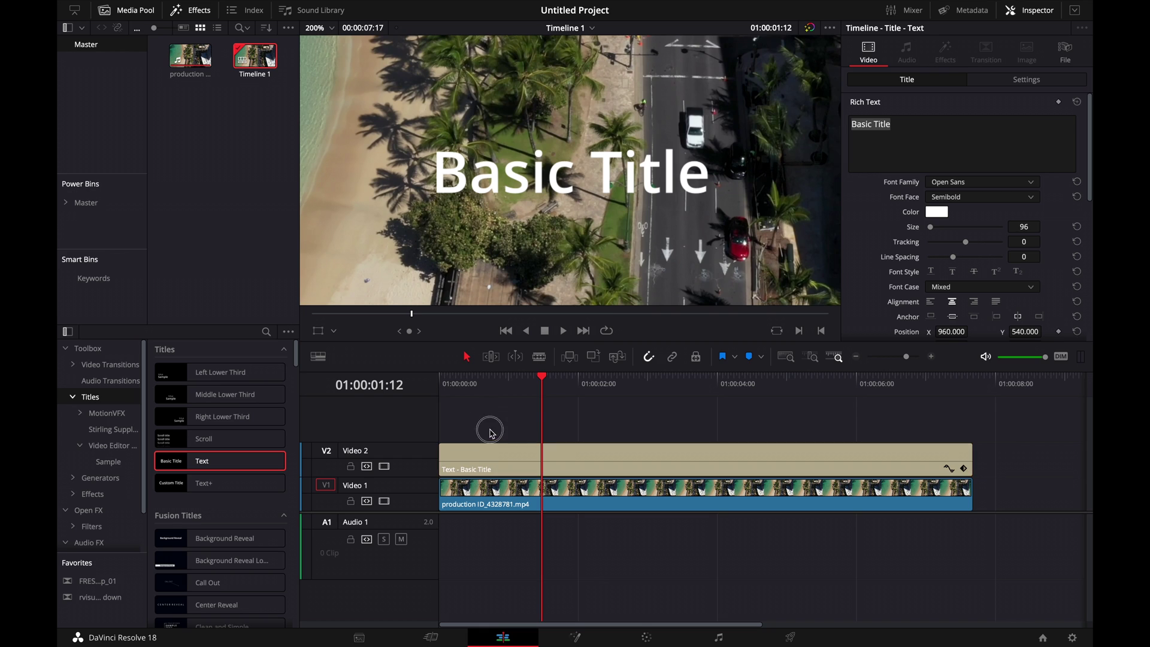
click(492, 472)
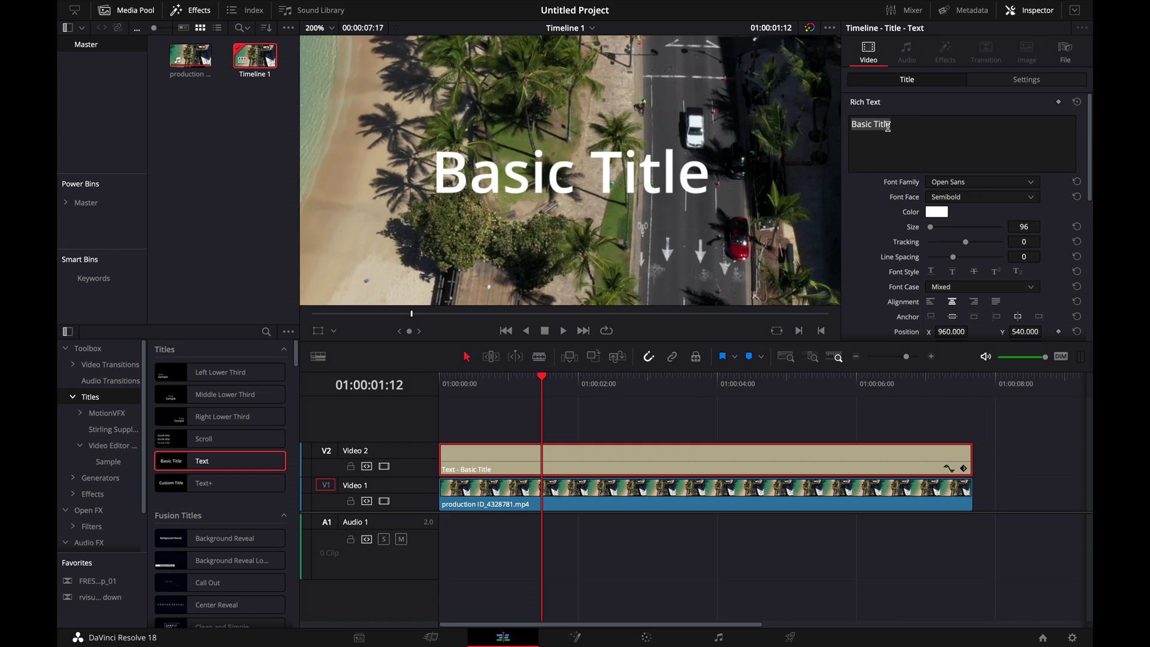
Step: Enter MIAMI FLORIDA as the title text and set its font family to Oswald
text(MIAMI FLORIDA)
click(984, 184)
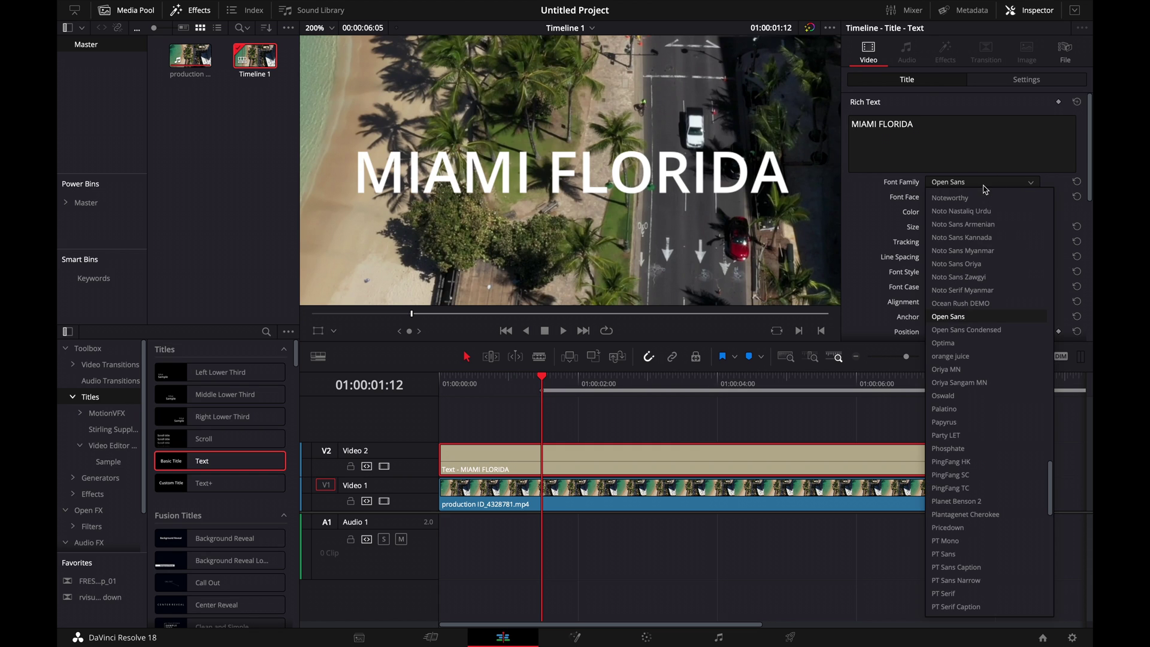
click(959, 395)
scroll(944, 192, down, 1)
Step: Make the title text red, size 101, with tracking -6
click(935, 182)
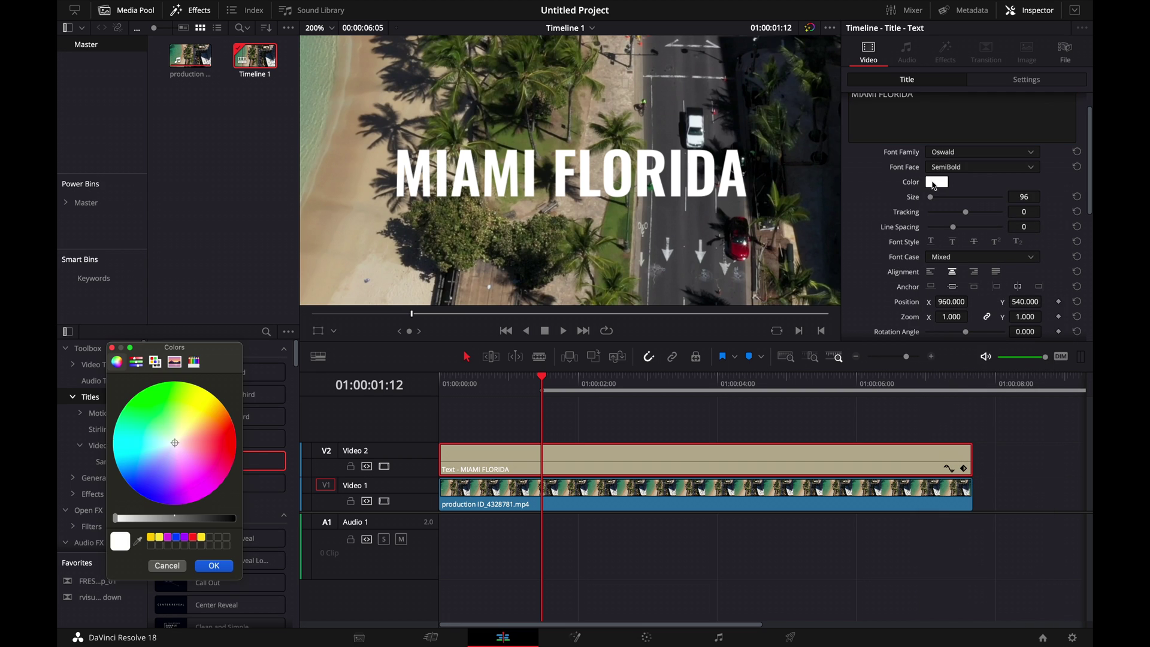
drag(178, 456, 251, 452)
click(214, 566)
drag(931, 200, 931, 201)
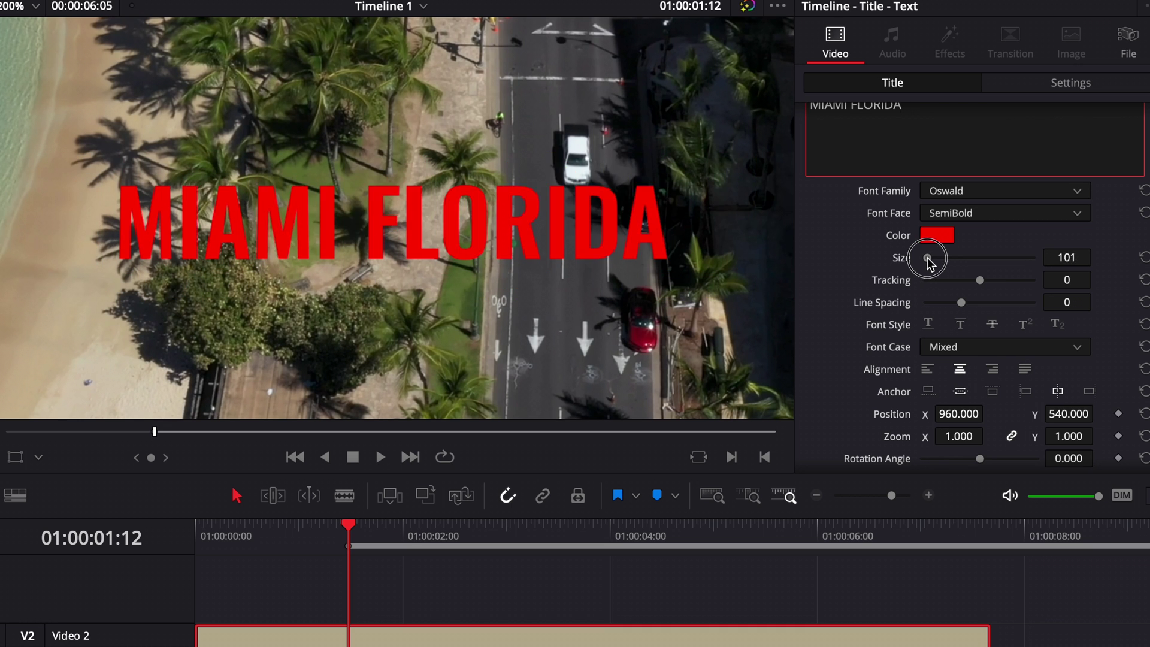
drag(928, 264, 928, 258)
drag(980, 279, 961, 306)
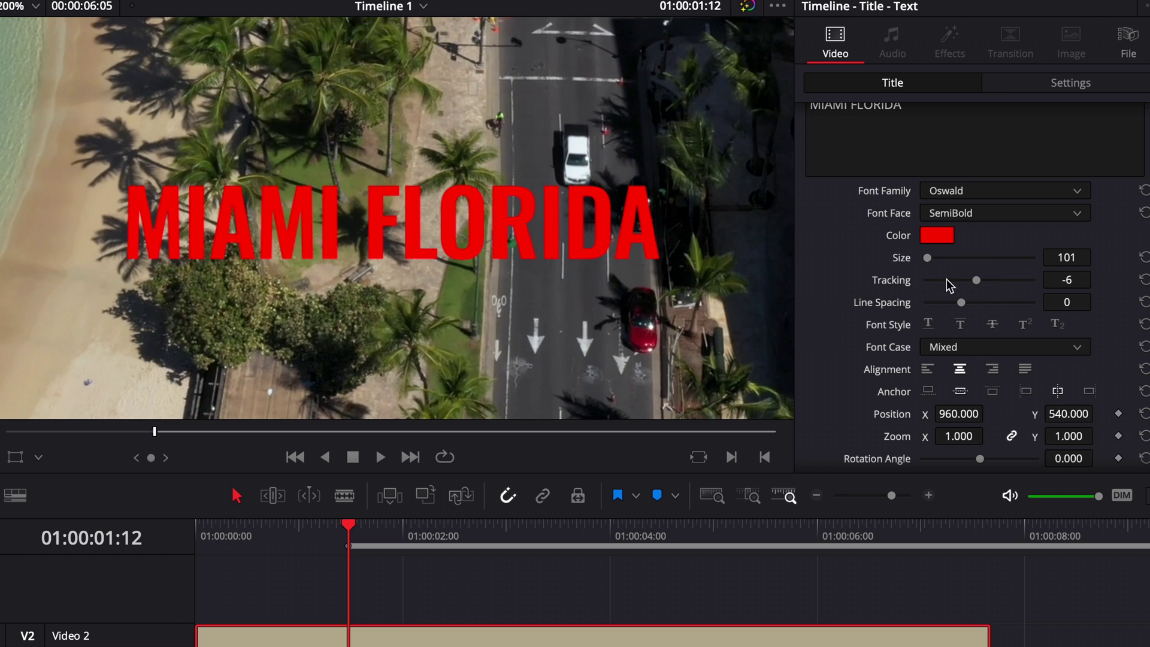
scroll(955, 328, down, 6)
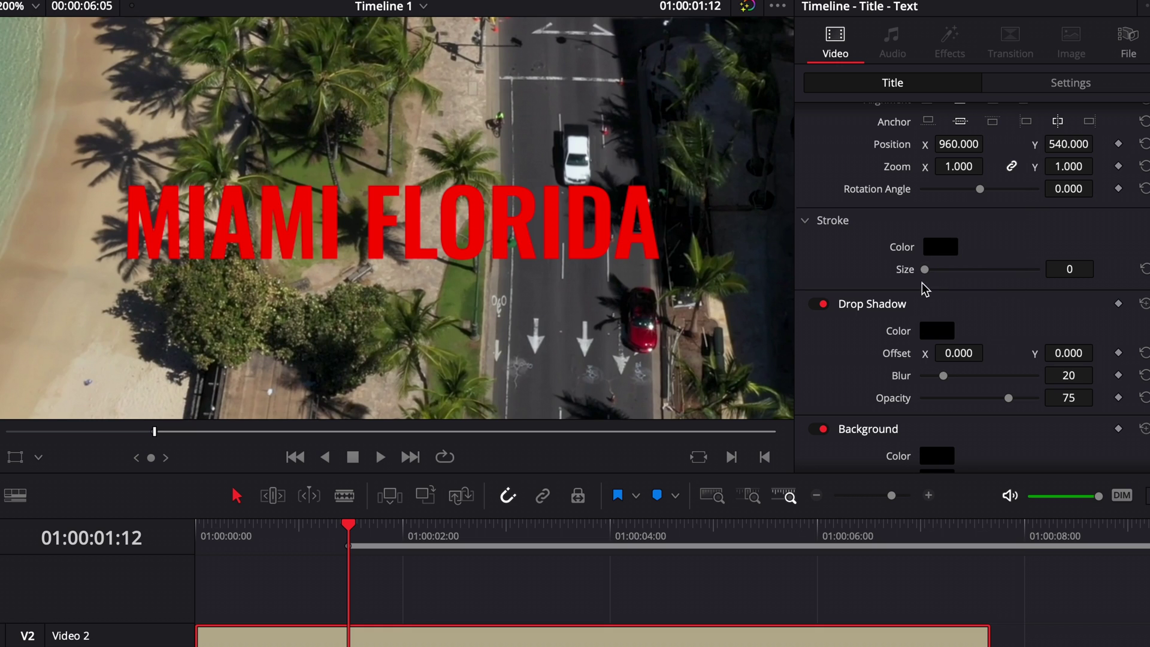
Step: Outline the title in black, trying thicker strokes before settling on stroke size 1
drag(927, 272, 938, 277)
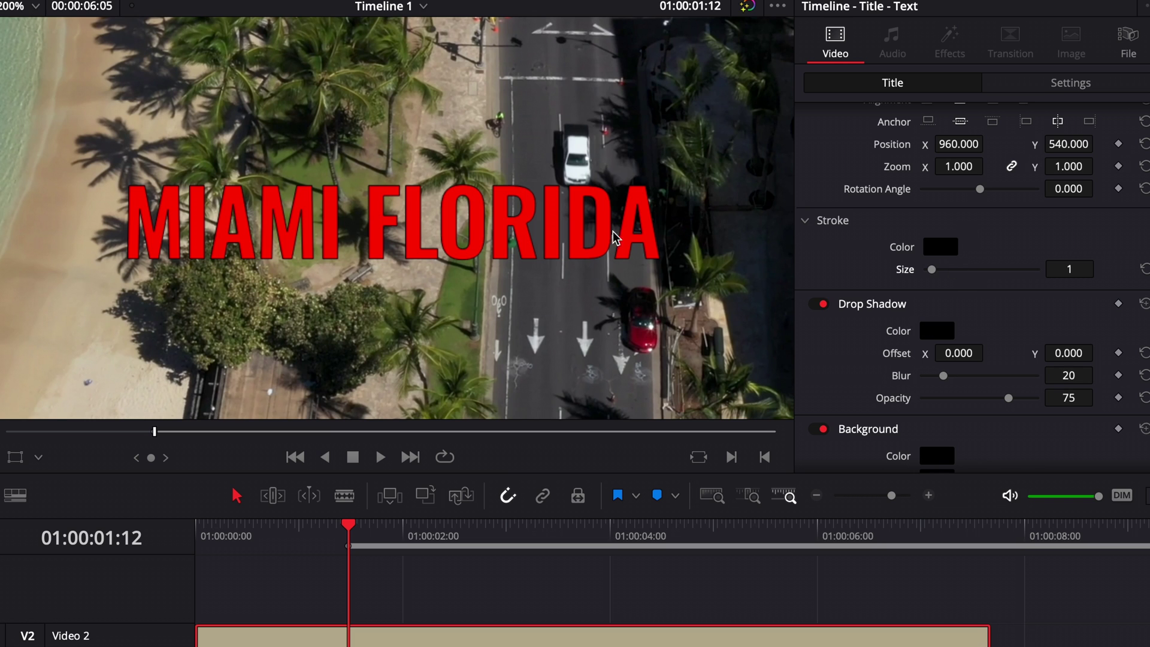
scroll(904, 230, down, 2)
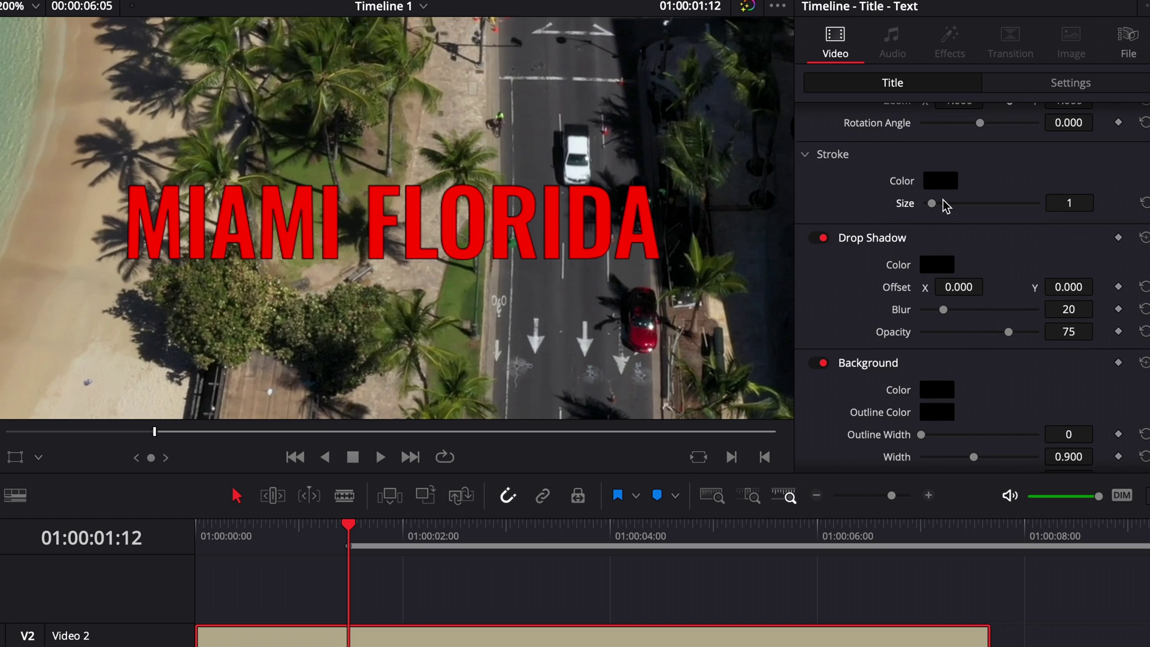
mouse_move(938, 211)
mouse_down()
mouse_move(1040, 206)
mouse_move(961, 216)
mouse_move(980, 213)
mouse_move(965, 205)
mouse_move(896, 233)
mouse_up()
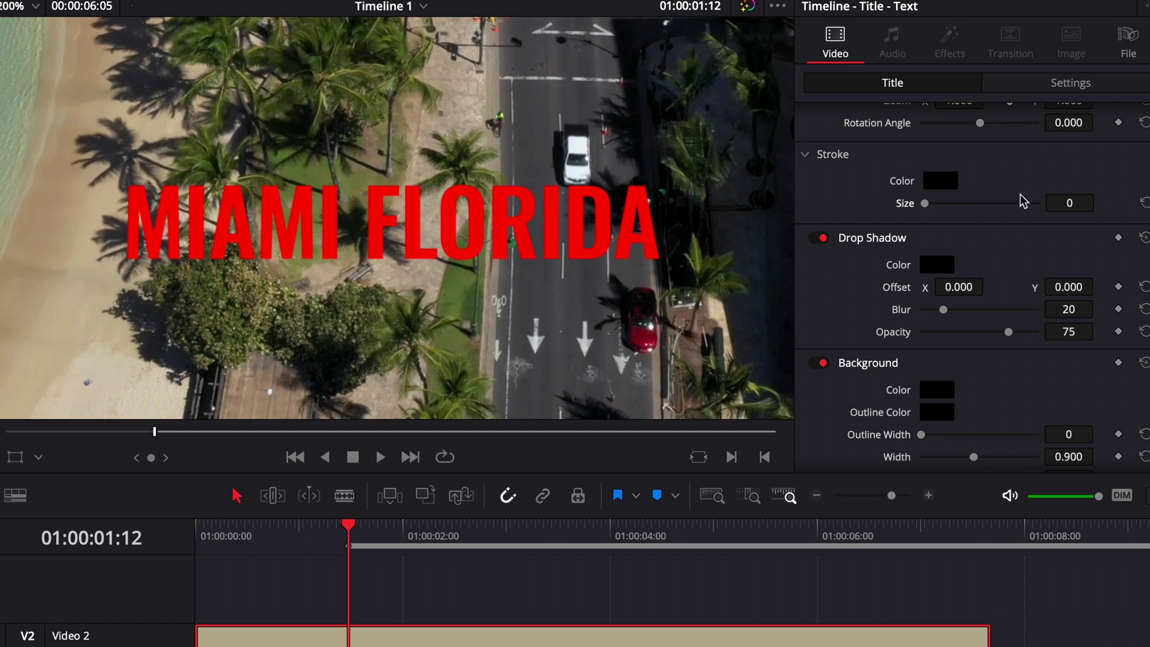
click(1069, 202)
text(1)
key(Return)
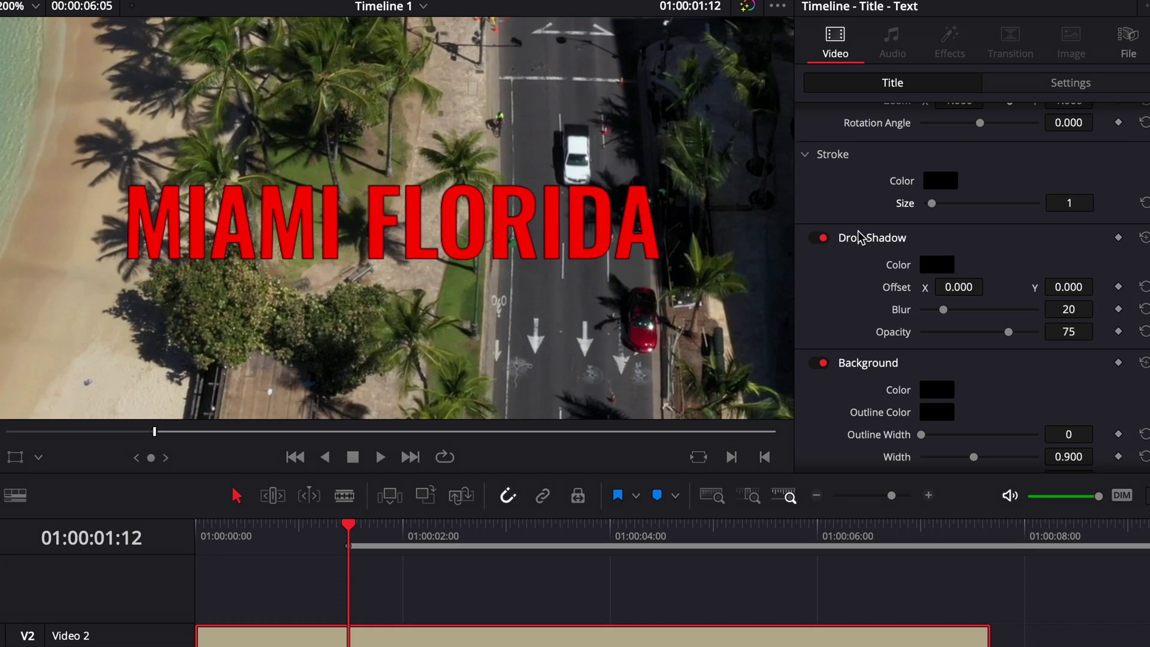
Step: Set the drop shadow to offset X 8, Y -8, blur 6 and opacity 87
drag(1055, 287, 1072, 288)
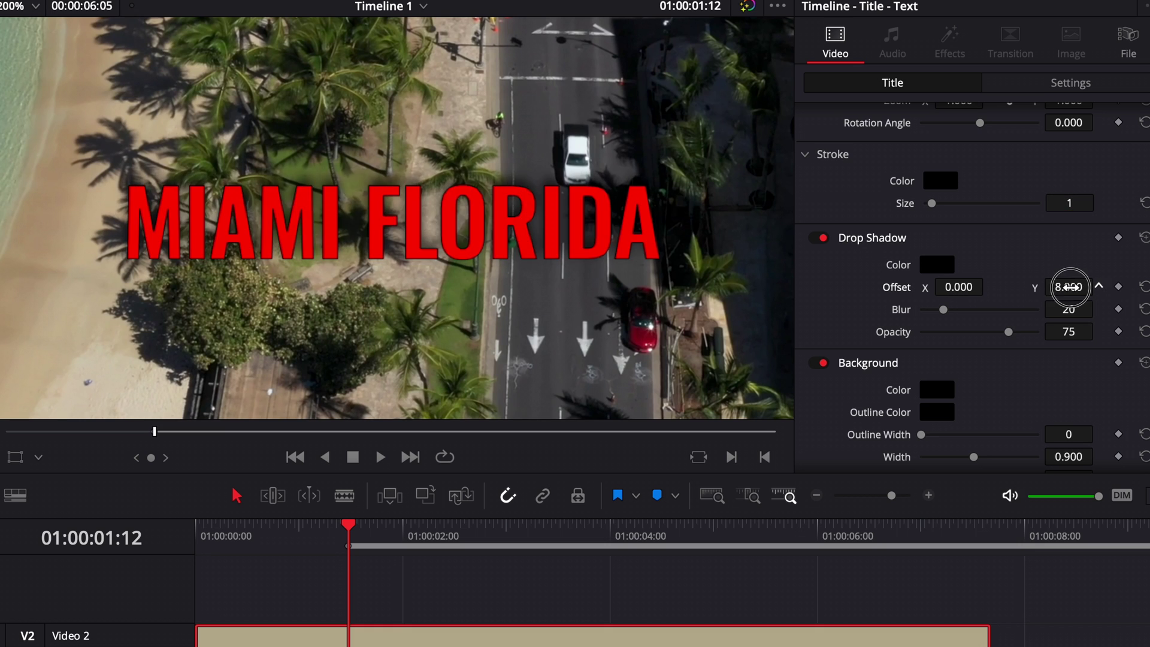
drag(956, 287, 963, 288)
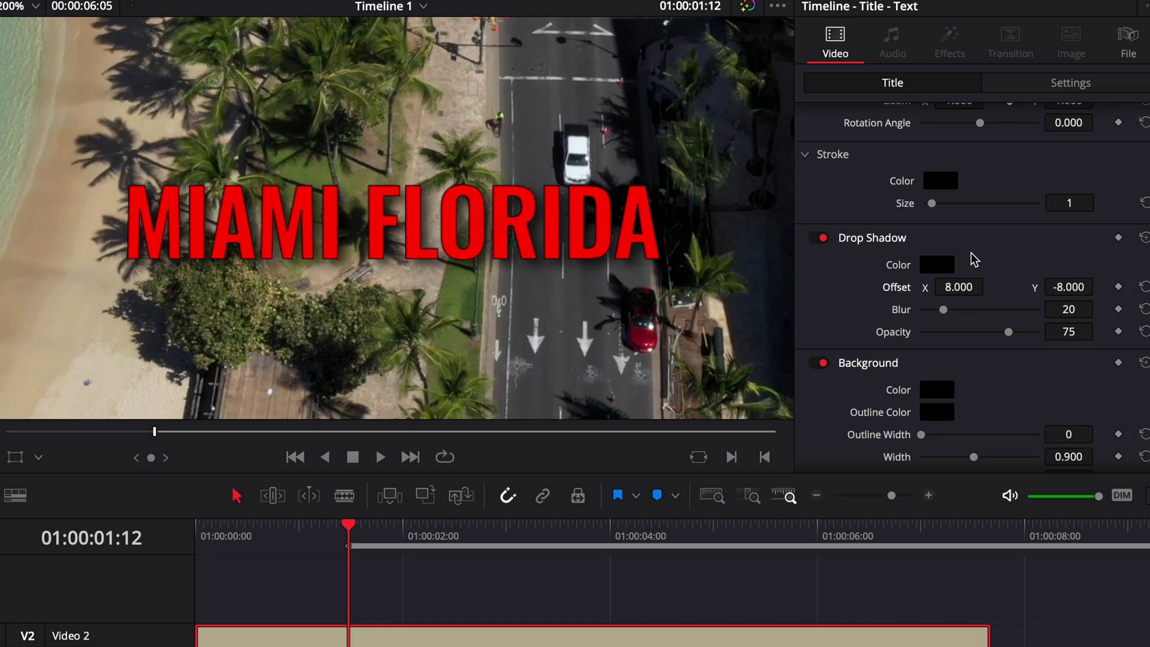
mouse_move(945, 310)
mouse_down()
mouse_move(998, 311)
mouse_move(918, 311)
mouse_move(927, 310)
mouse_up()
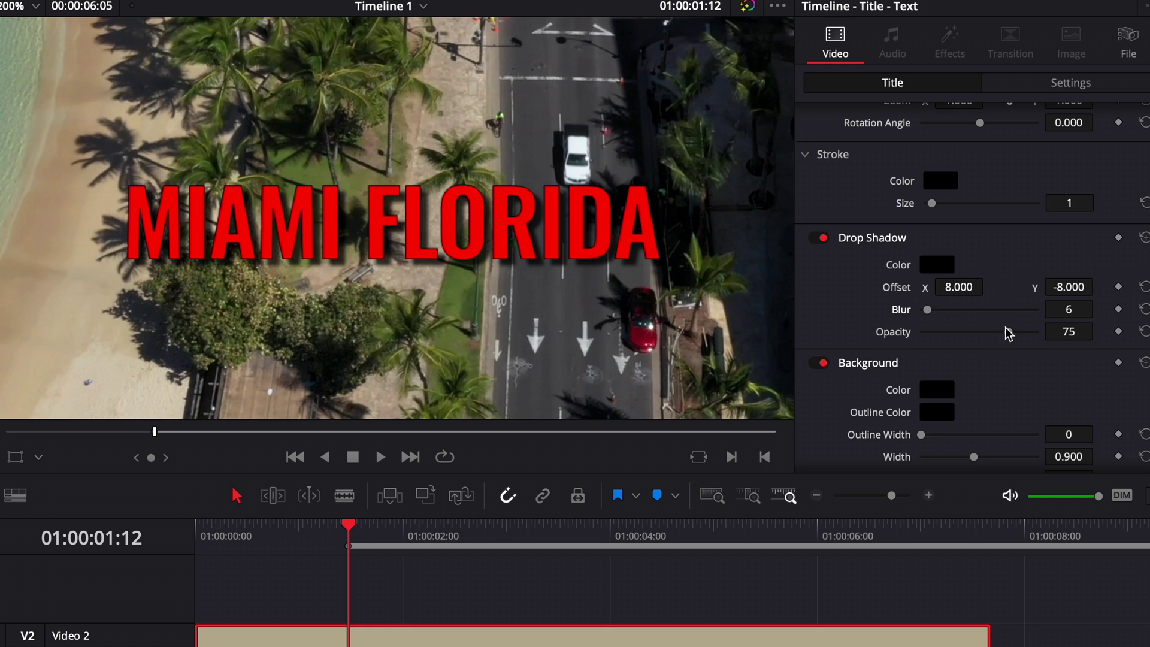
mouse_move(1010, 334)
mouse_down()
mouse_move(991, 335)
mouse_move(1025, 346)
mouse_up()
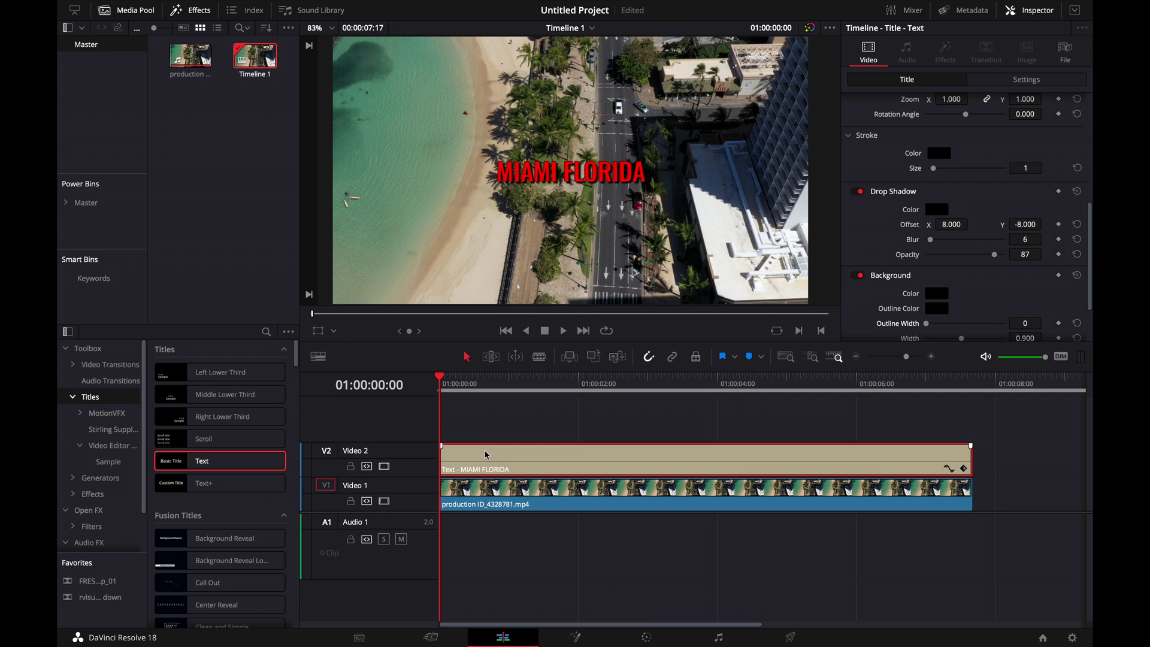
Step: Play back the timeline to preview the title, then return to the start
key(space)
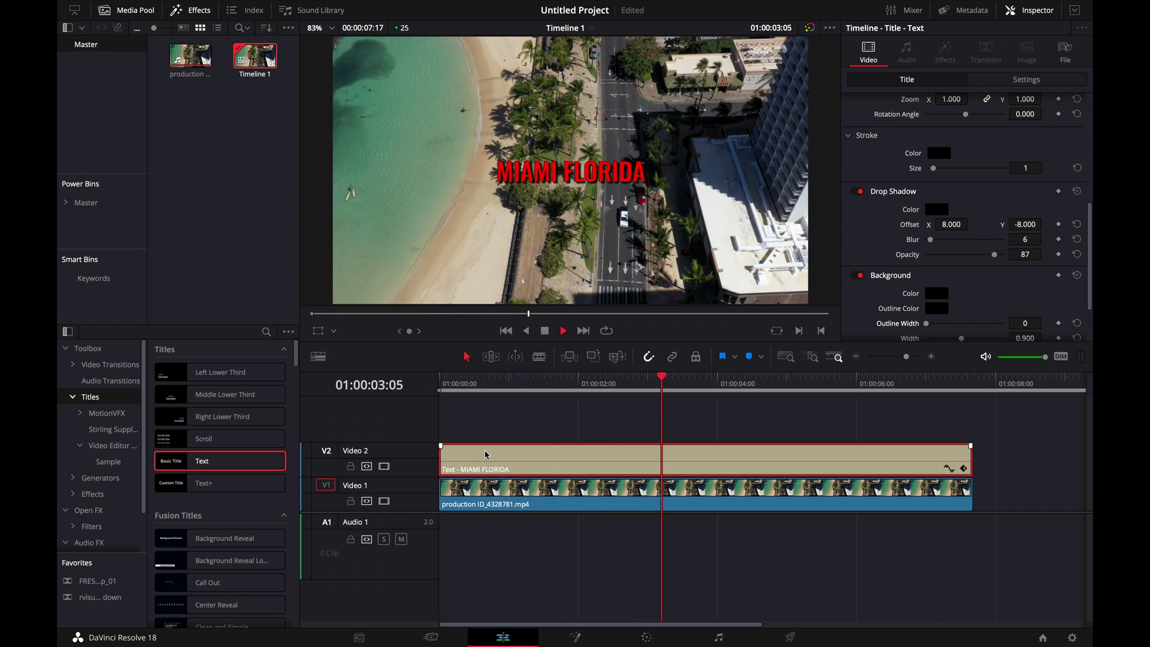
key(space)
key(Home)
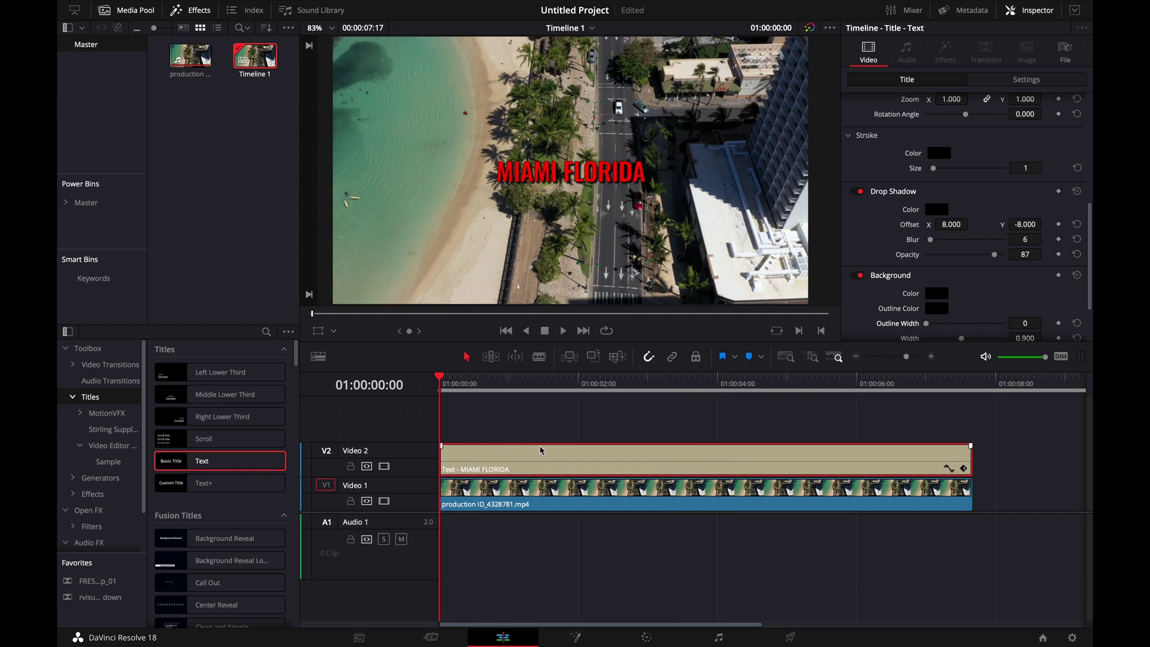
scroll(910, 147, up, 8)
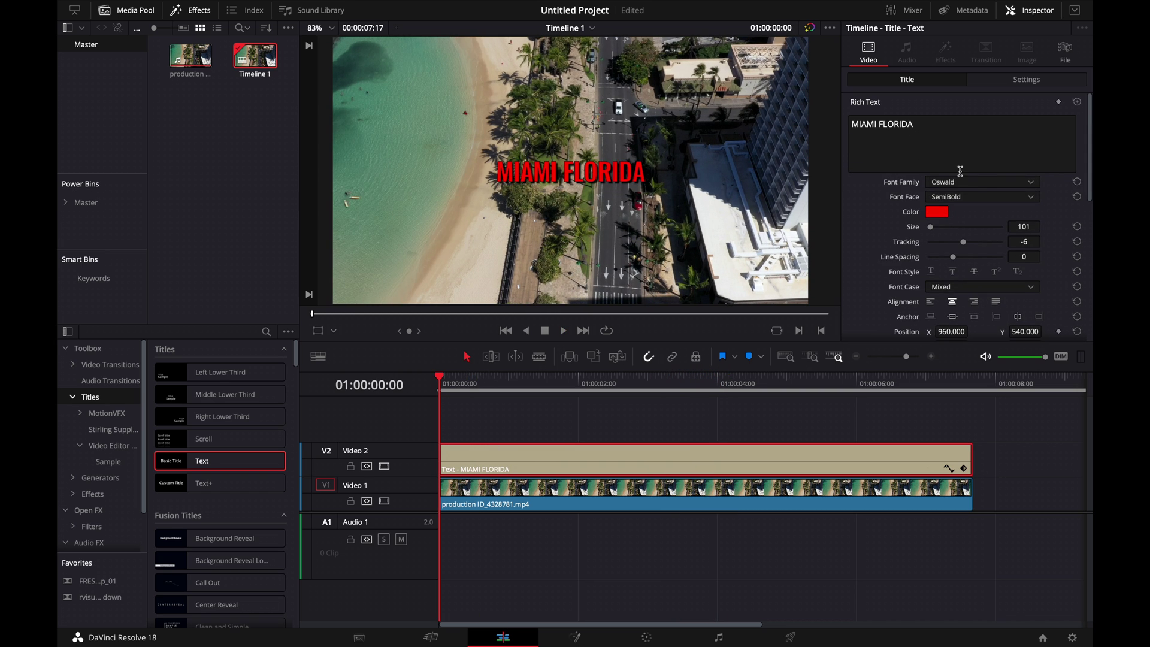
scroll(910, 168, down, 3)
scroll(911, 167, up, 3)
Step: At the title clip's end, raise Transform Zoom to keyframe a zoom-in, then play it back
click(981, 73)
click(977, 82)
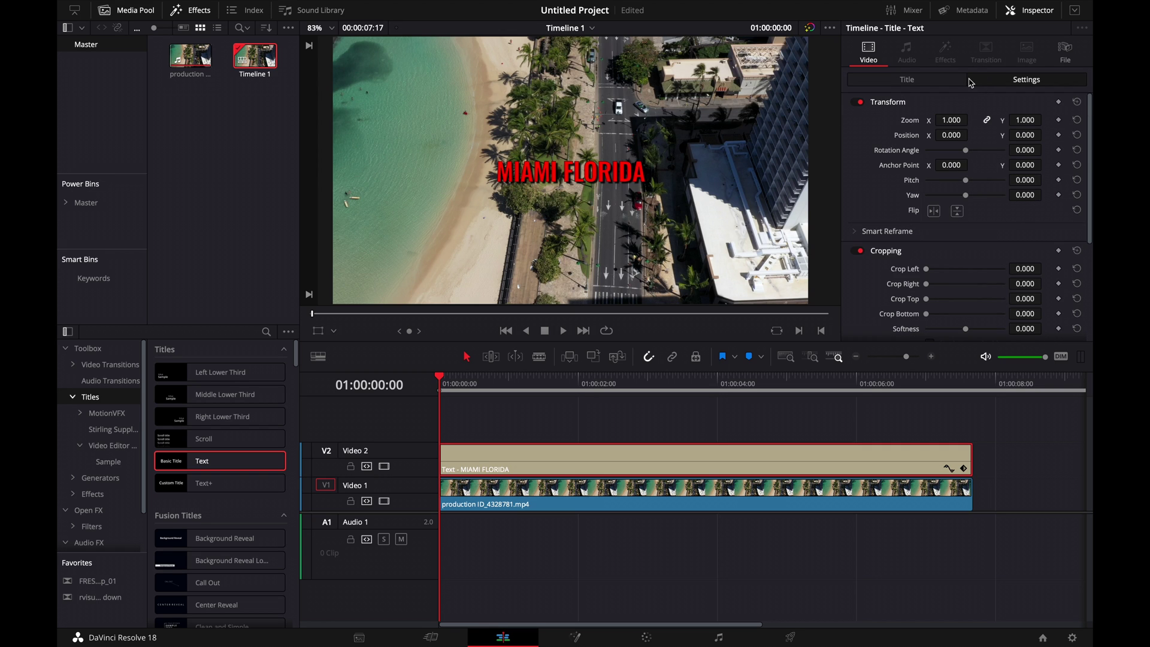
click(546, 466)
drag(895, 385, 973, 381)
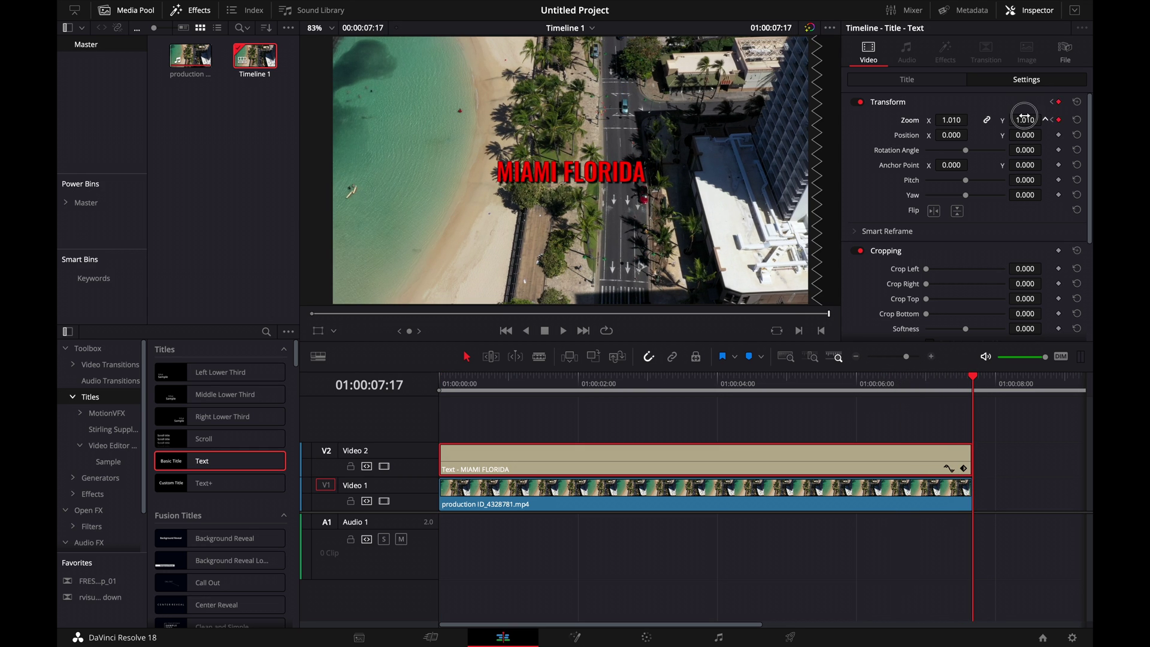
drag(1023, 118, 1033, 118)
key(space)
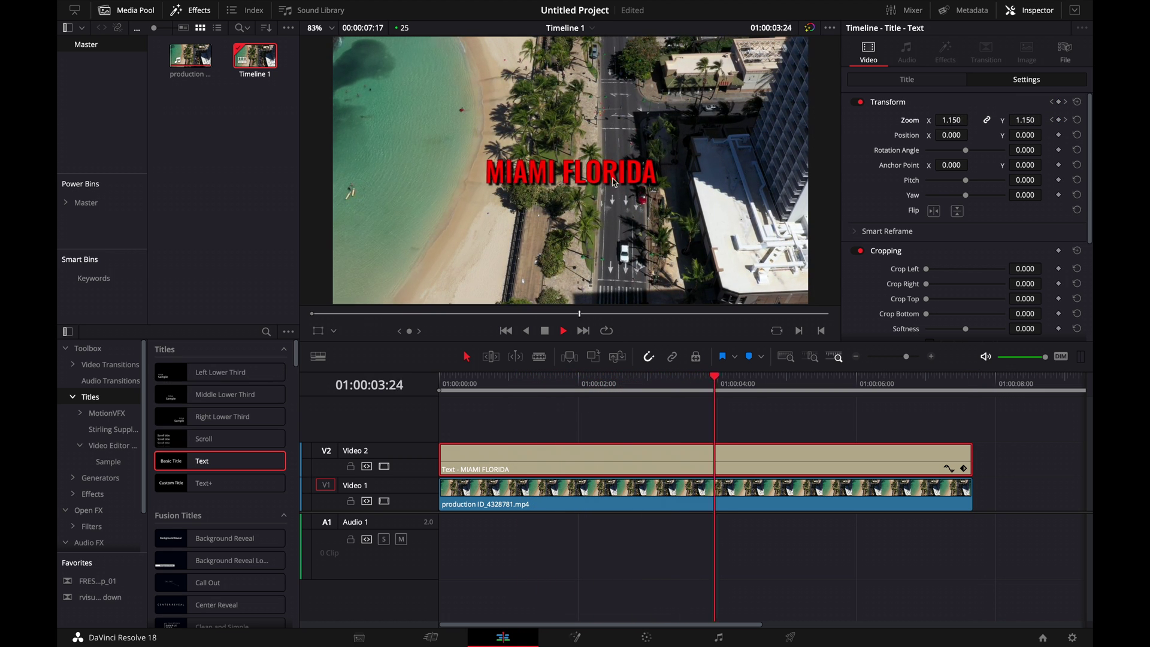
key(space)
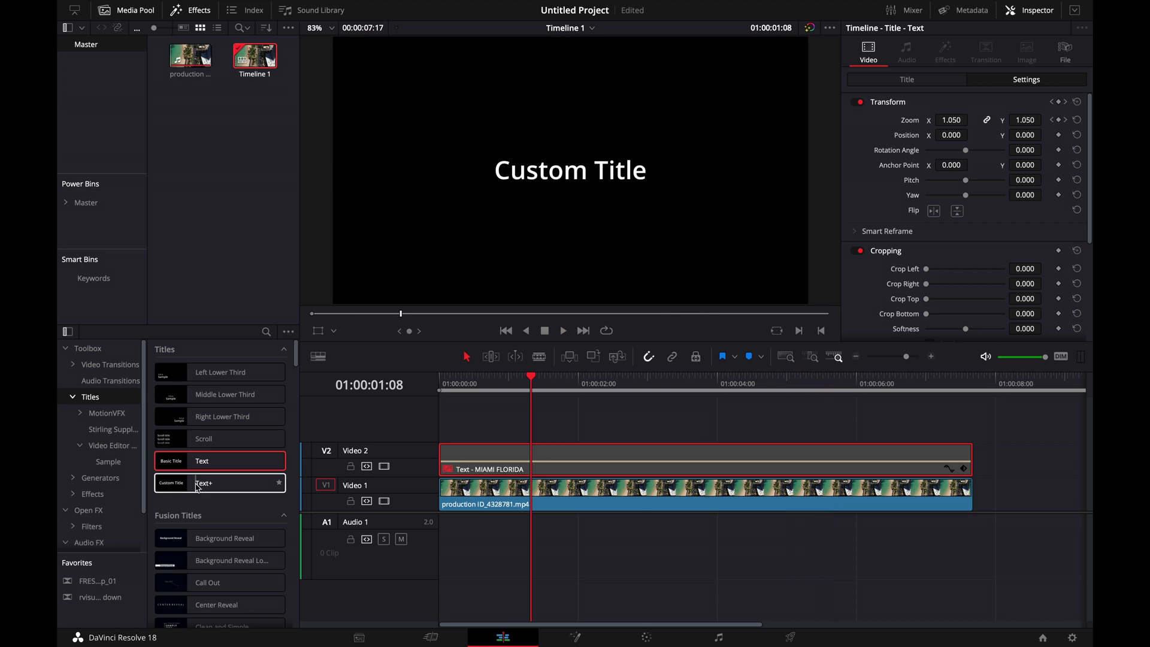
Step: Add a Text+ title on a new Video 3 track, extend it to the footage end, and select its placeholder text
drag(198, 487, 463, 432)
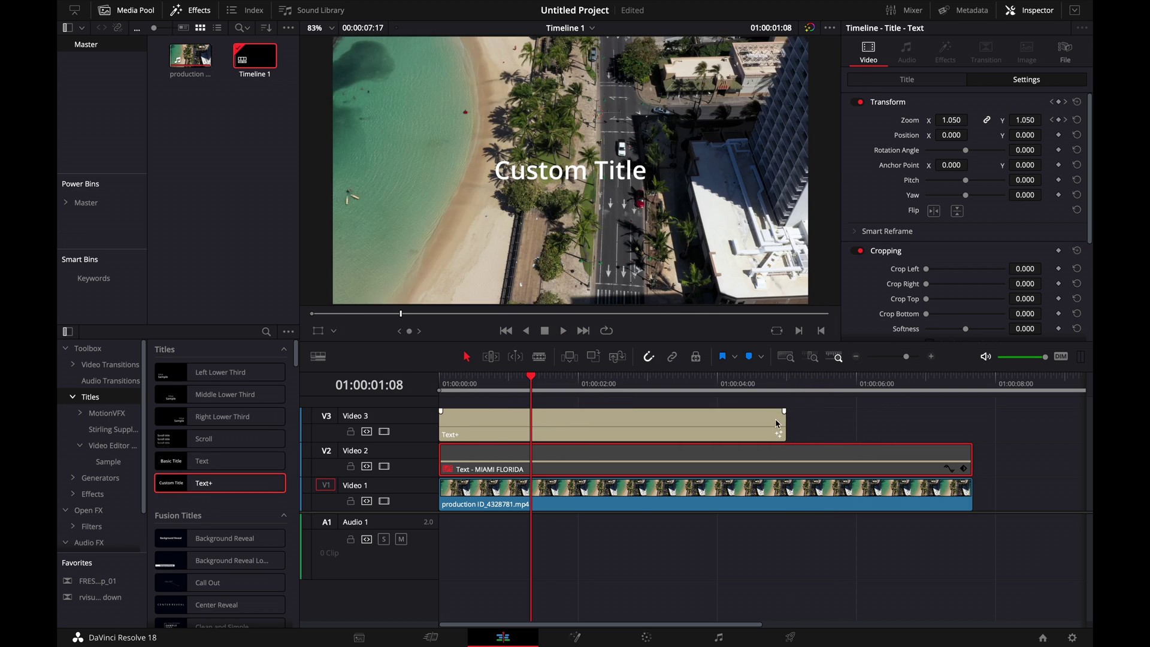
drag(777, 423, 972, 426)
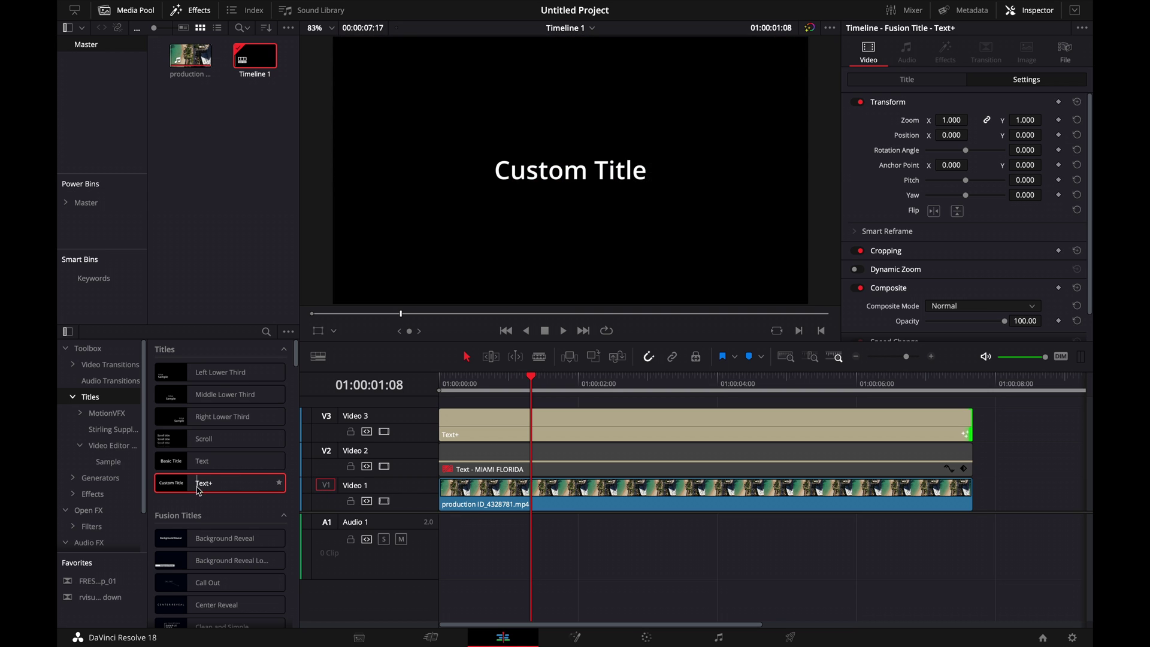
click(513, 426)
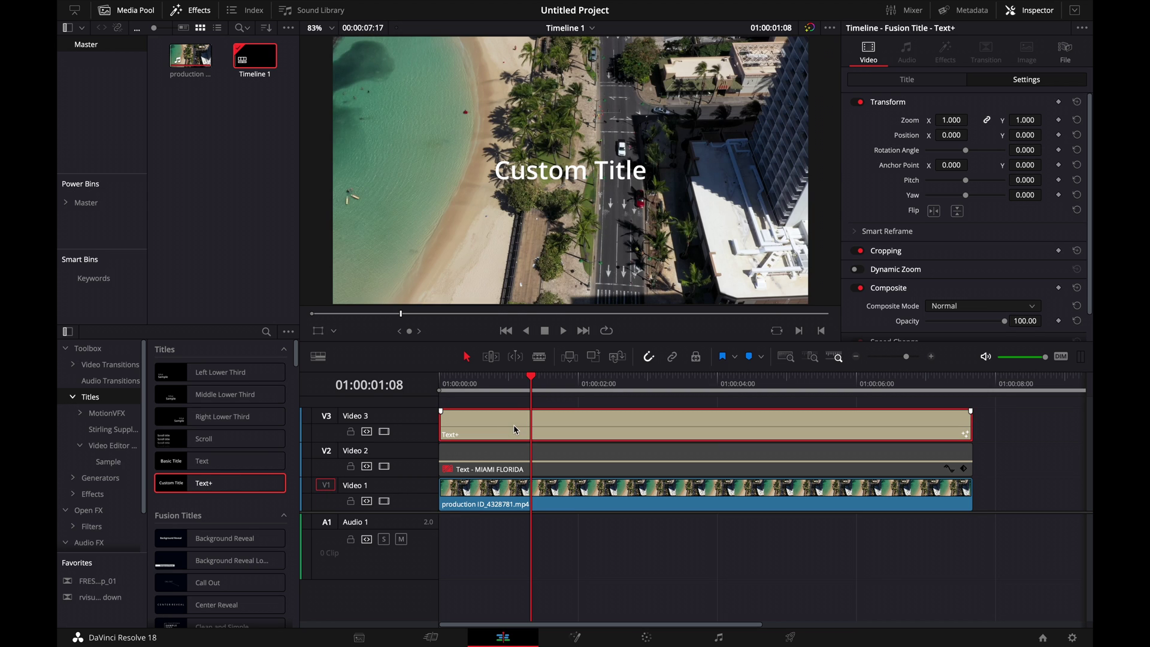
click(908, 80)
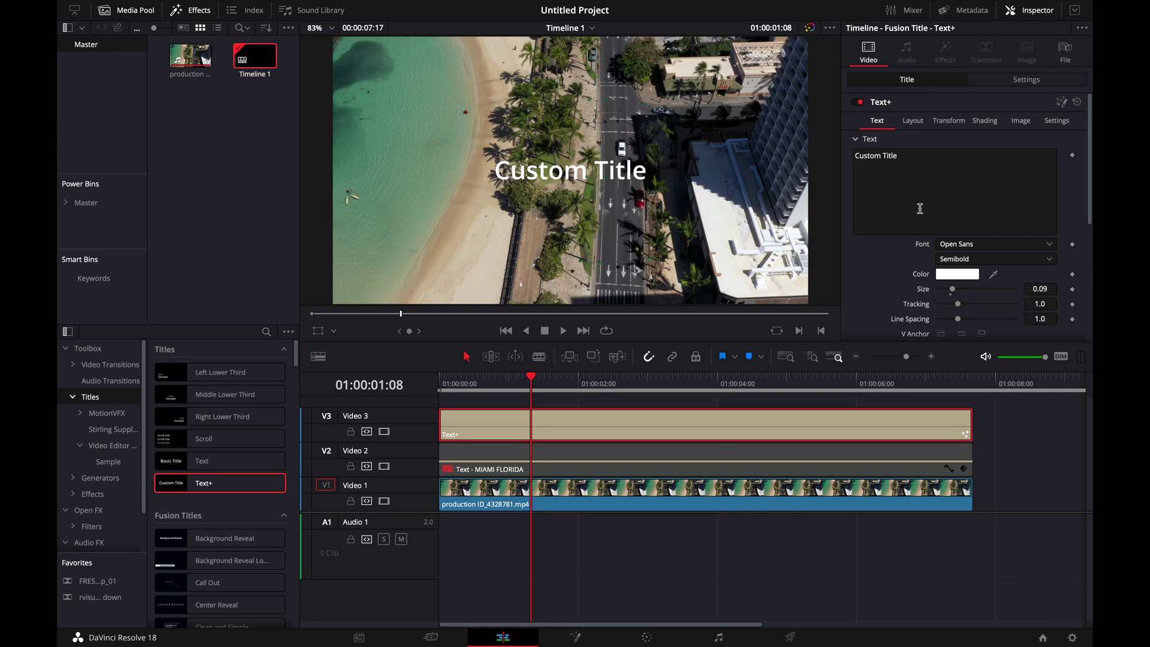
scroll(920, 208, down, 2)
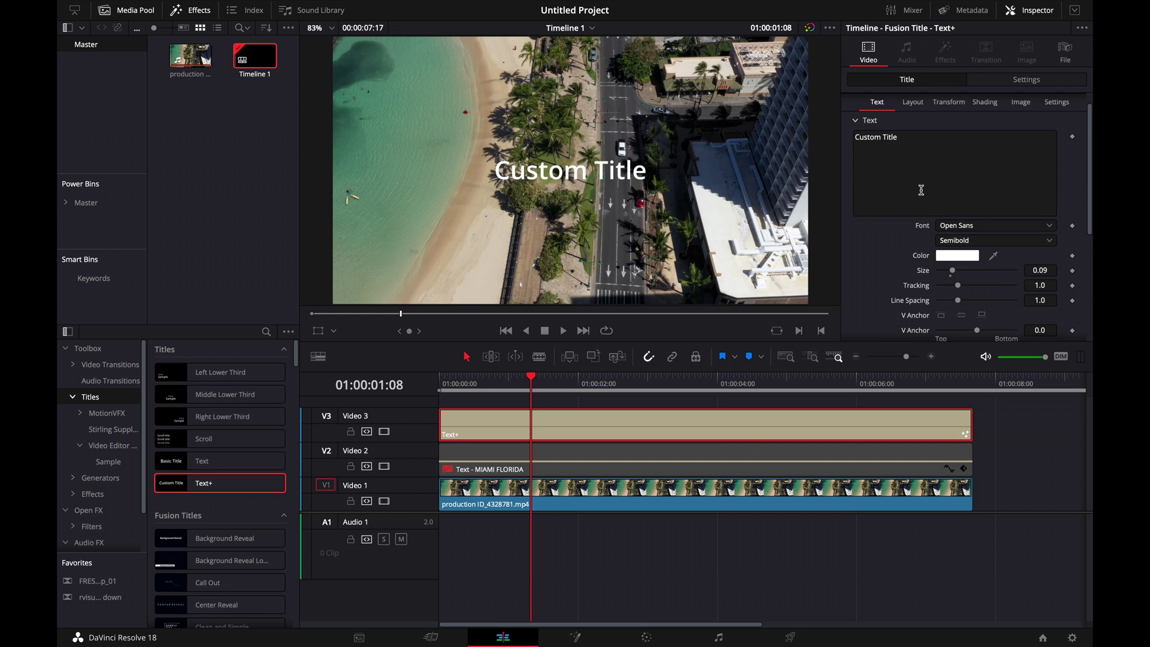
triple_click(925, 133)
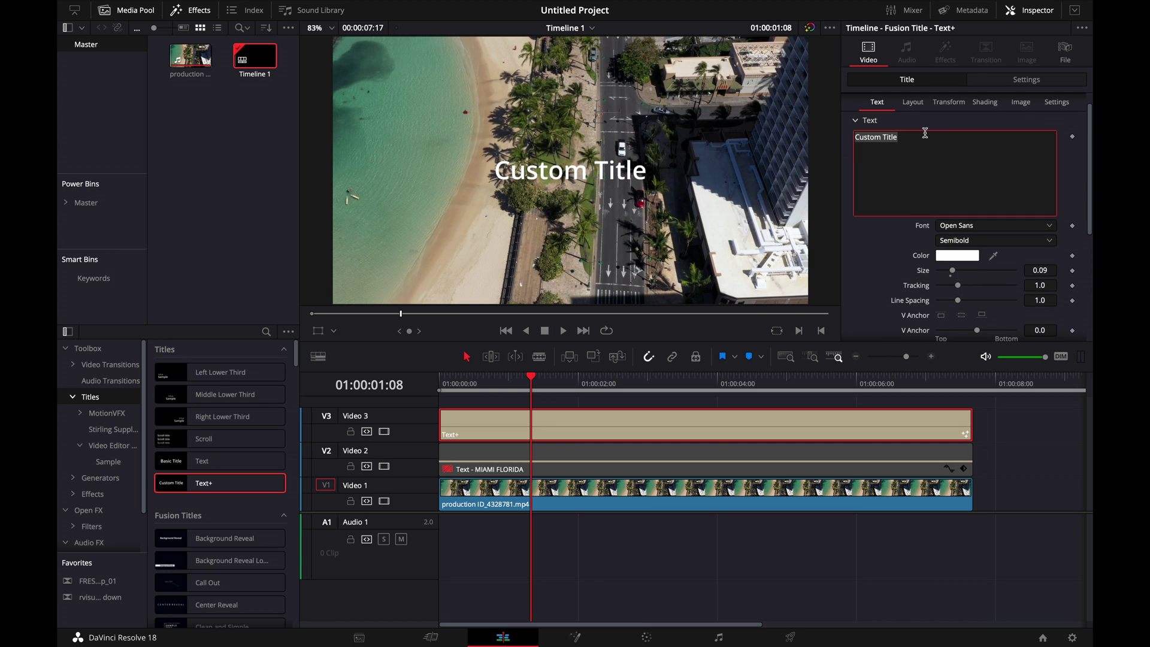
Step: Replace the Text+ text with MIAMI FLORIDA and pick the outline element under Shading
text(MIAMI FLORIDA)
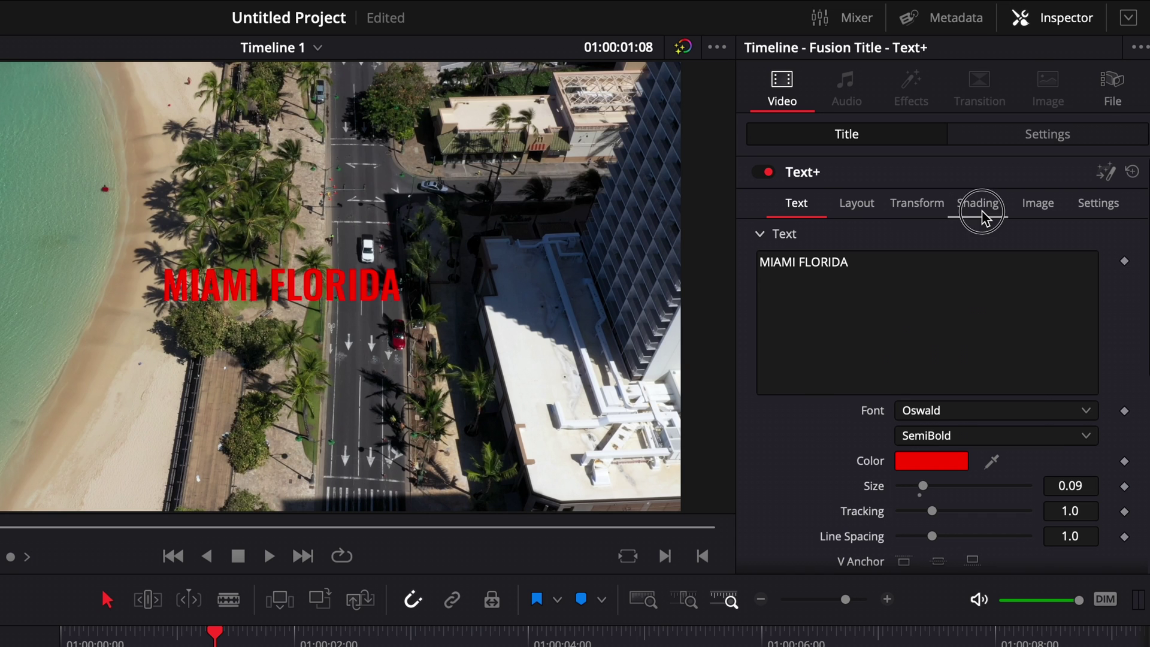
click(987, 109)
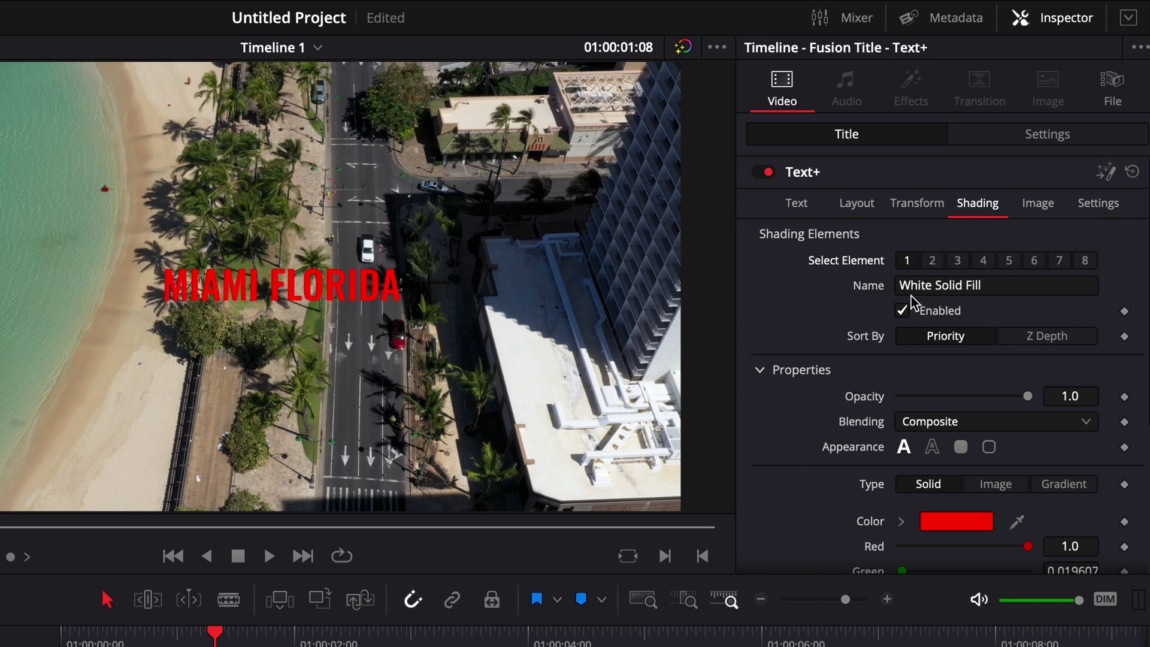
click(932, 260)
Step: Enable Shading element 2 and colour it black (RGB 0.0) to outline the red letters
click(902, 310)
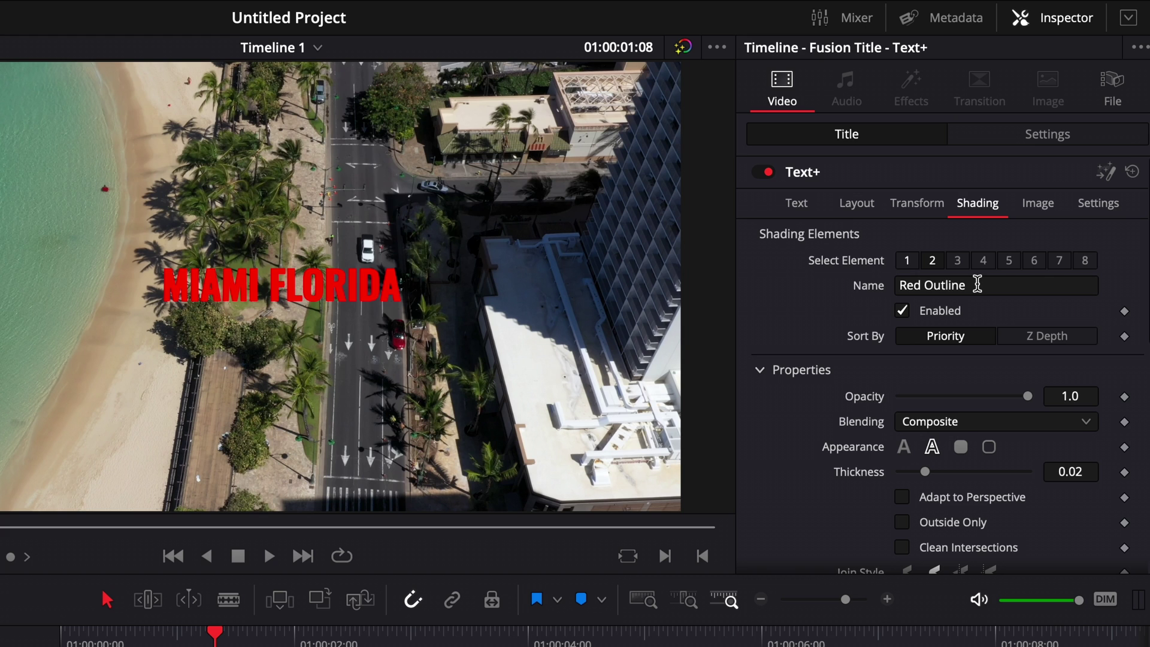
scroll(891, 347, down, 3)
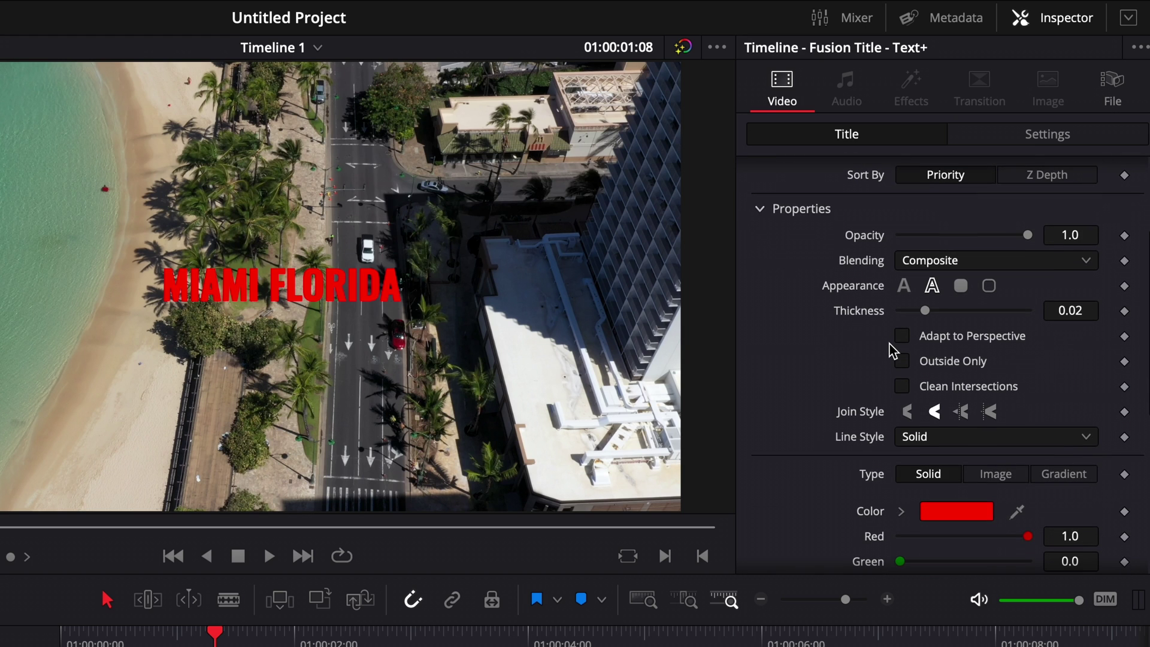
scroll(839, 303, down, 1)
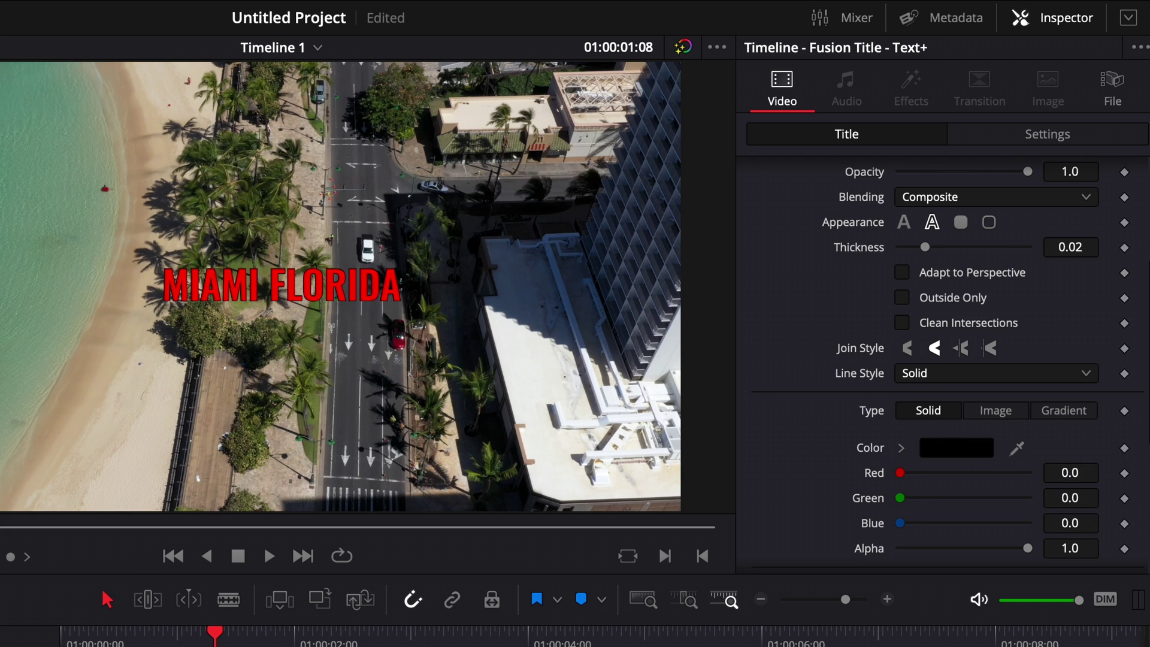
scroll(439, 321, up, 3)
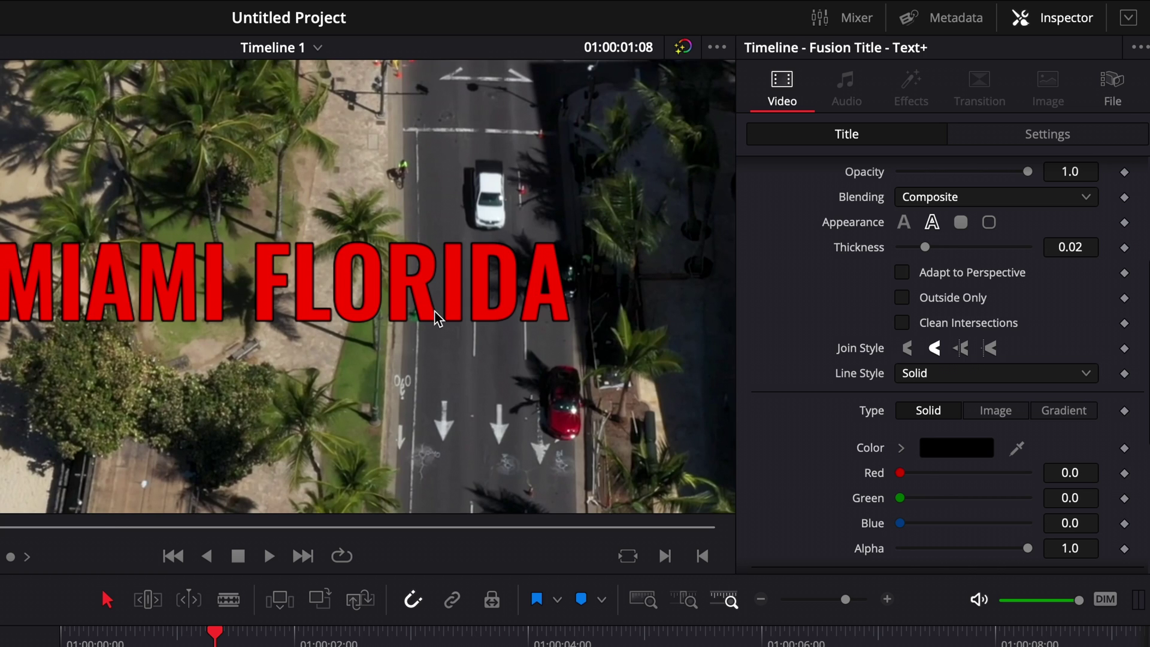
scroll(957, 261, up, 4)
click(957, 260)
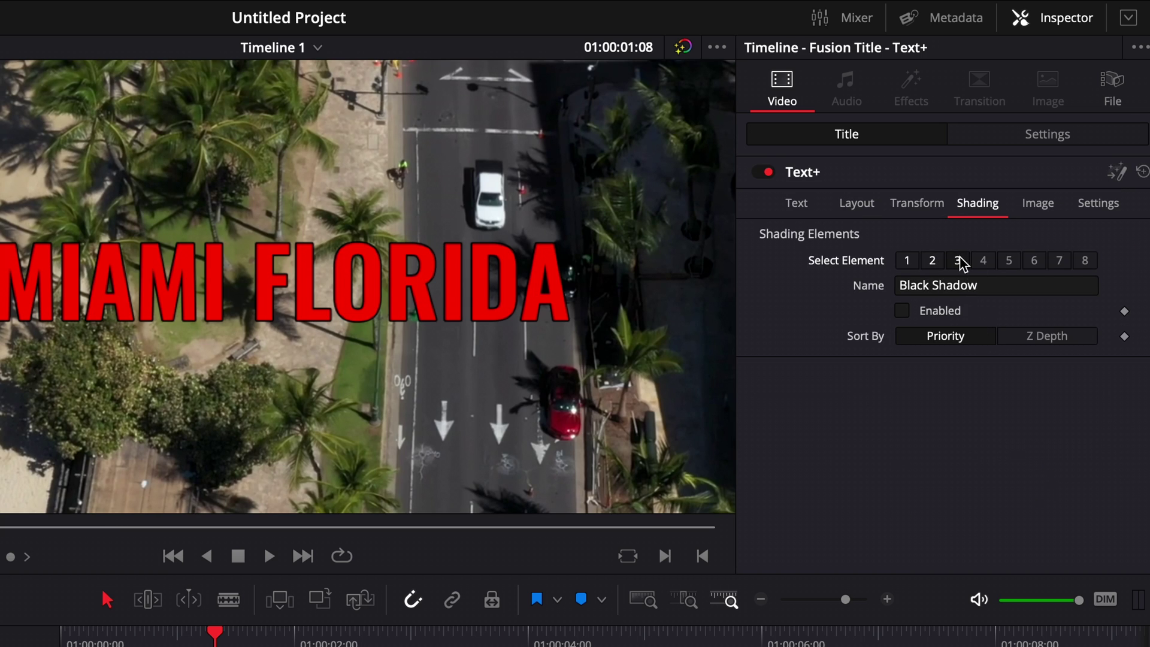
Step: Enable the Black Shadow element, then try a black border and Extend Horizontal on element 4
click(902, 311)
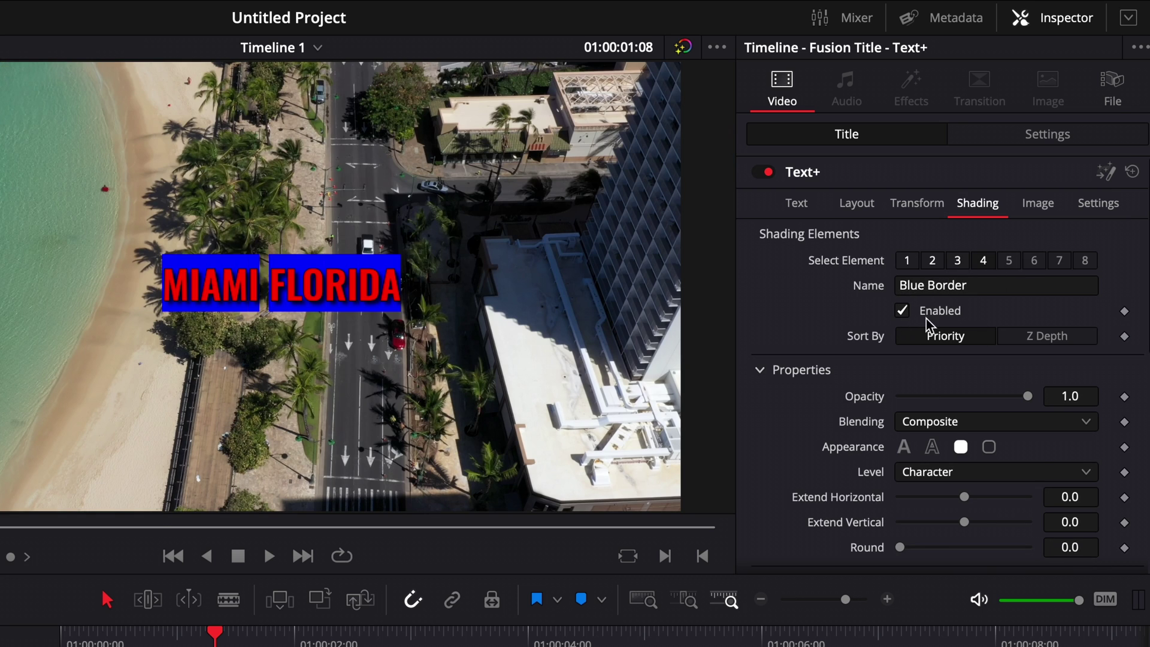
scroll(837, 315, down, 5)
click(937, 352)
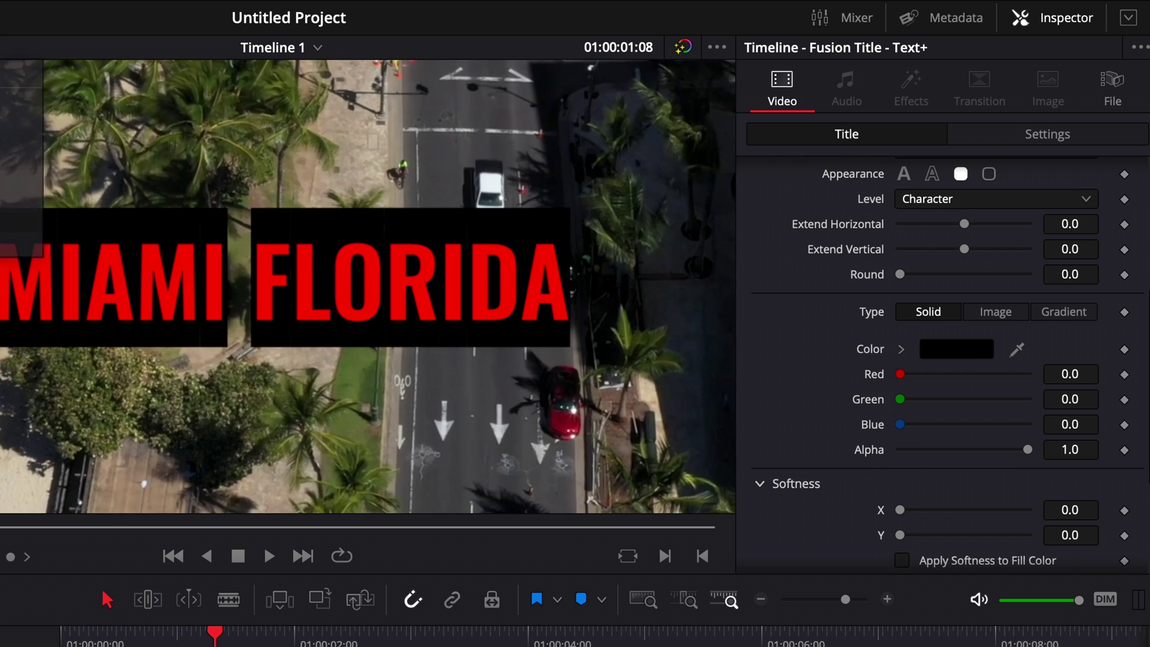
scroll(968, 337, up, 3)
drag(965, 327, 1062, 340)
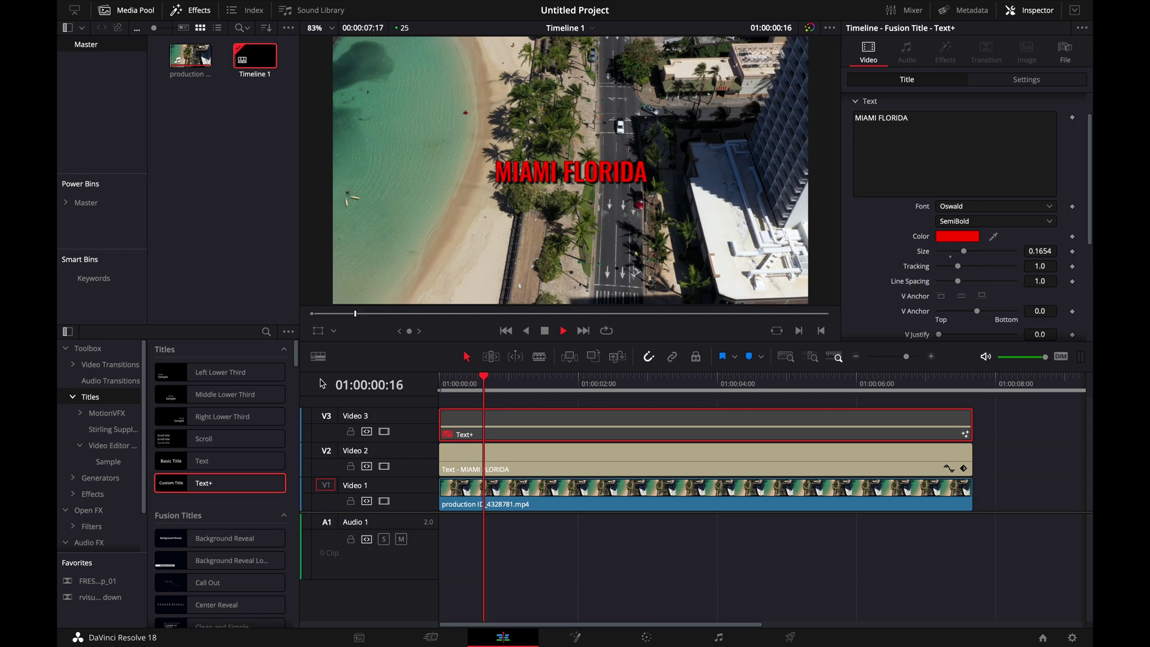